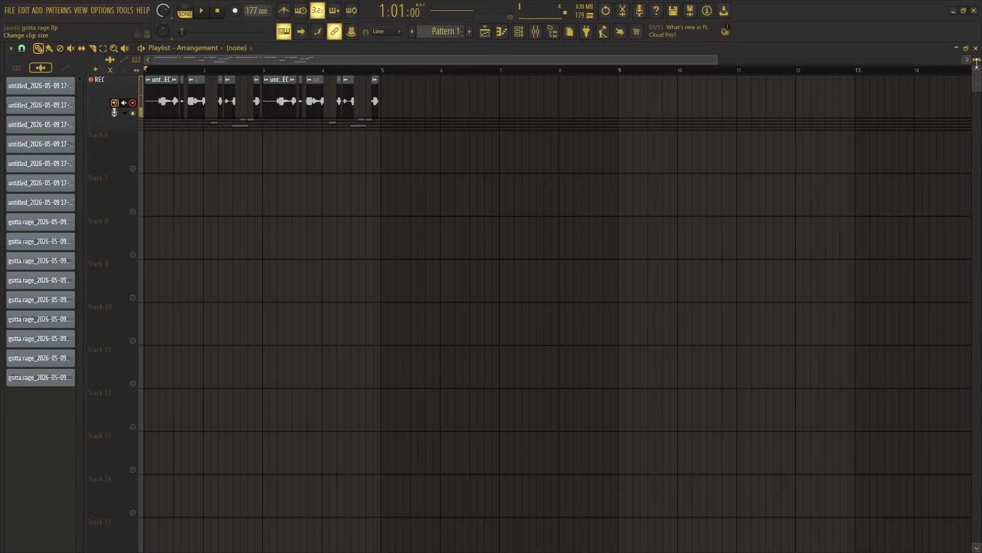
- Reduce the playlist track height and play back the recorded clips on the REC track
{"action": "left_click_drag", "start_coordinate": [977, 62], "coordinate": [976, 72]}
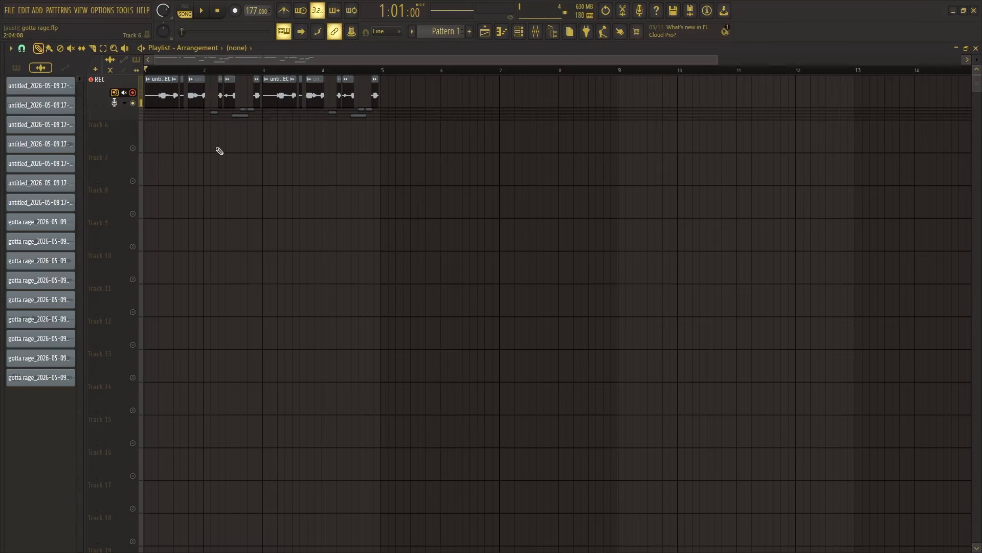
{"action": "key", "text": "space"}
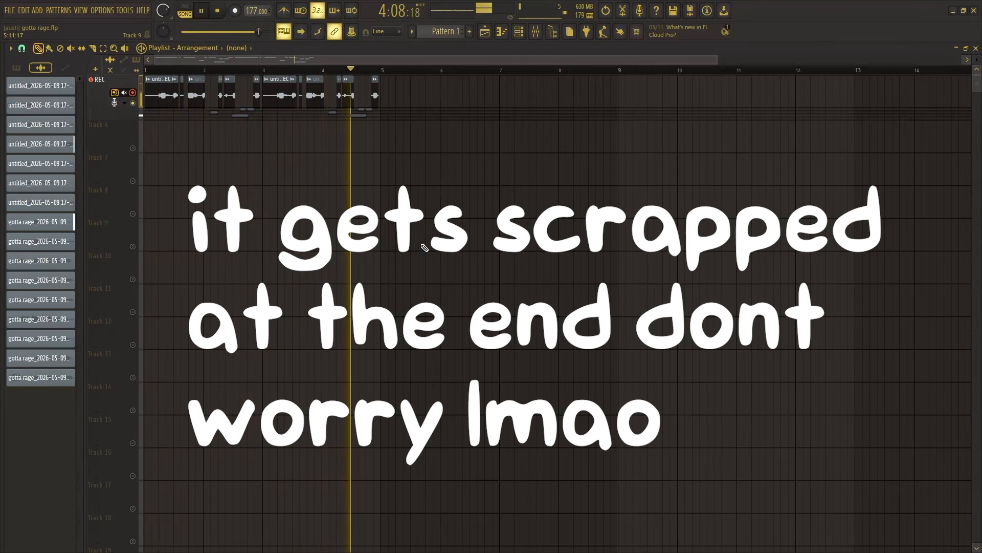
{"action": "key", "text": "space"}
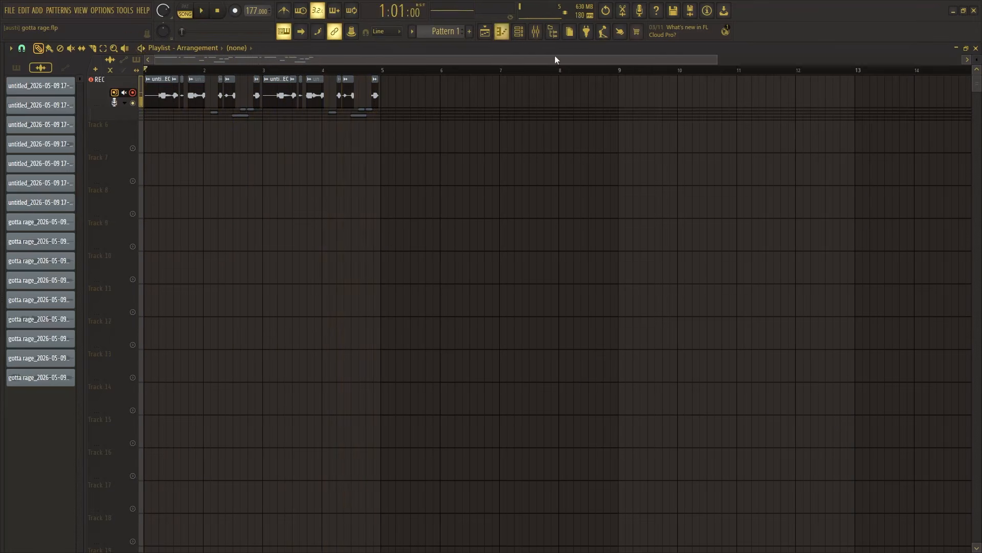
- Review the effect chain on the REC mixer track, opening its Fruity Limiter
{"action": "left_click", "coordinate": [536, 32]}
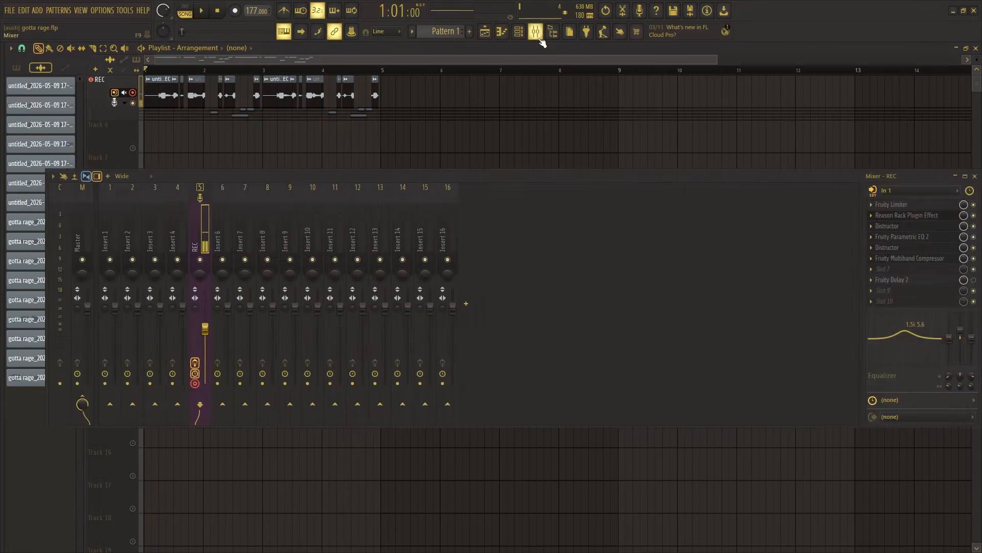
{"action": "left_click", "coordinate": [917, 209]}
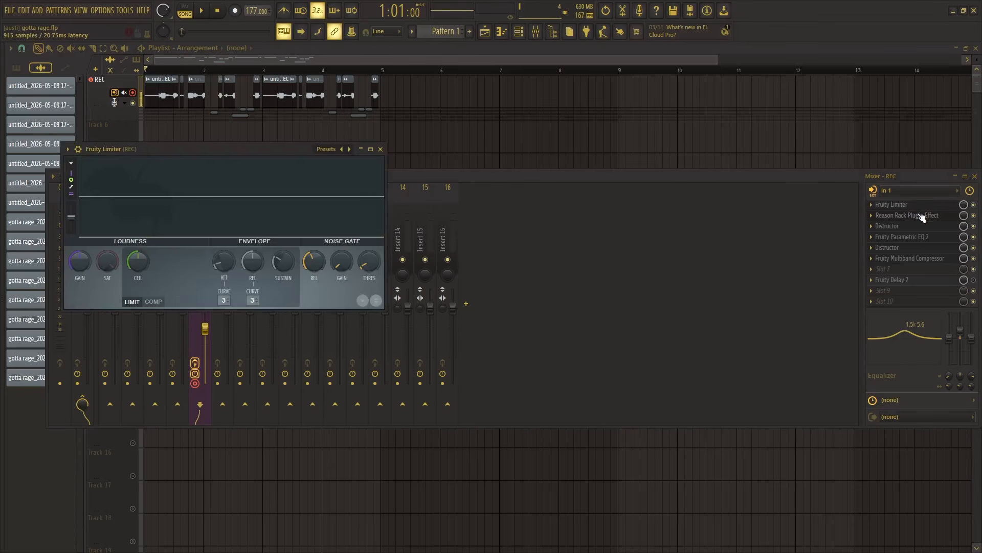
{"action": "left_click", "coordinate": [916, 271]}
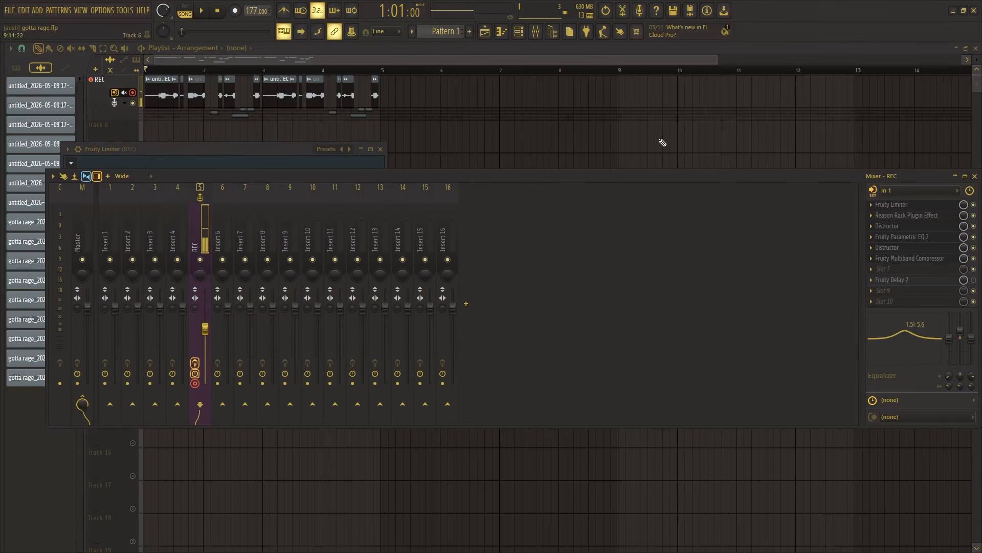
{"action": "left_click", "coordinate": [796, 144]}
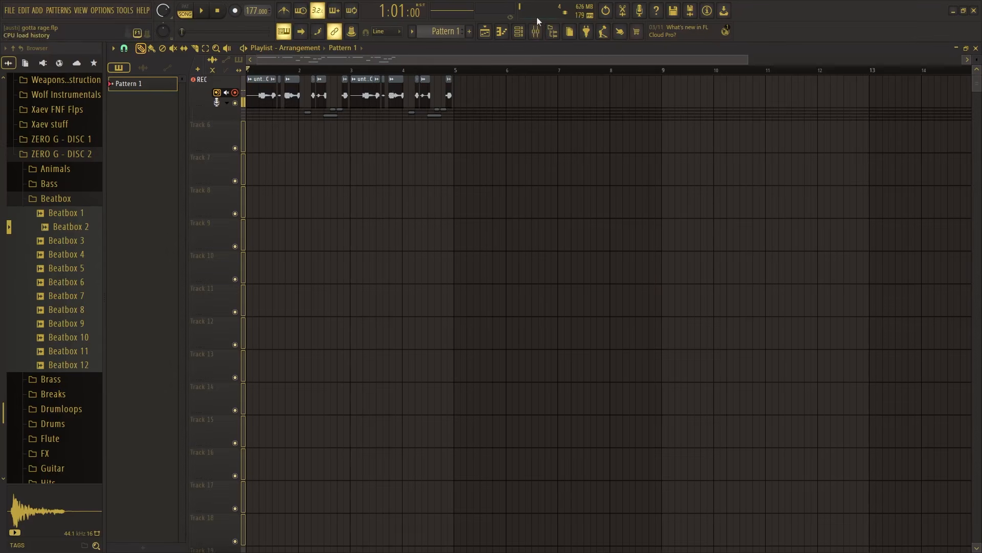
- Switch to Splice and search its samples for "indie drums"
{"action": "key", "text": "super"}
{"action": "key", "text": "super"}
{"action": "key", "text": "super"}
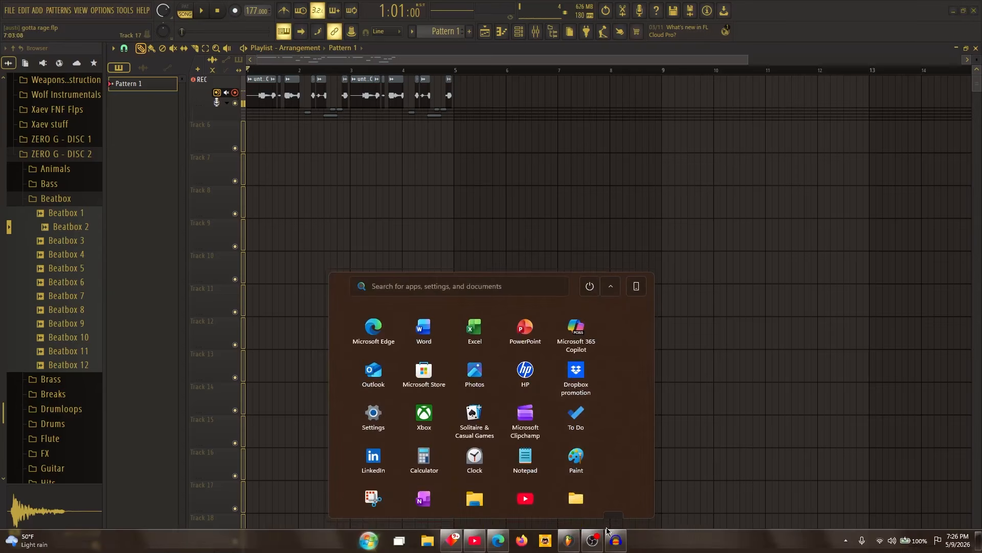
{"action": "key", "text": "super"}
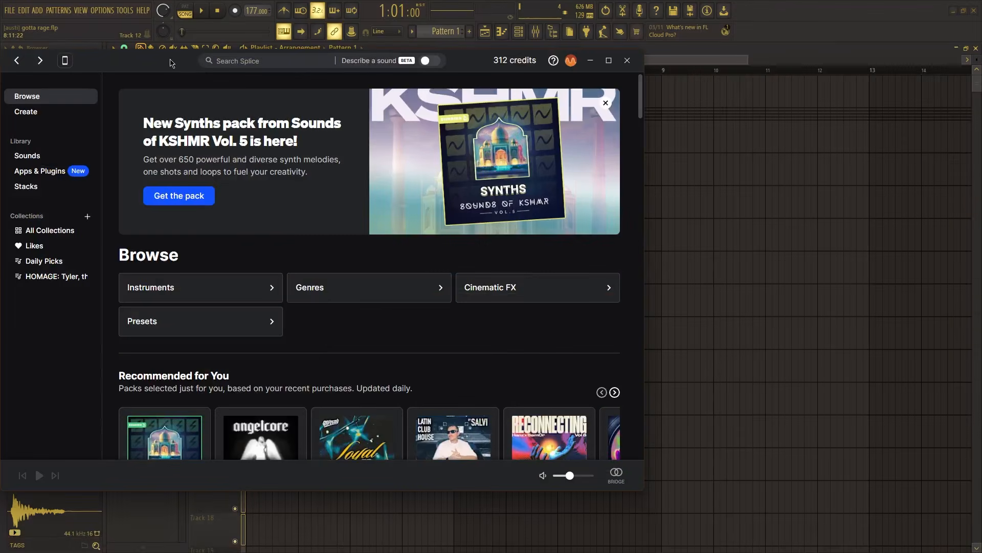
{"action": "left_click_drag", "start_coordinate": [171, 61], "coordinate": [290, 70]}
{"action": "left_click", "coordinate": [364, 67]}
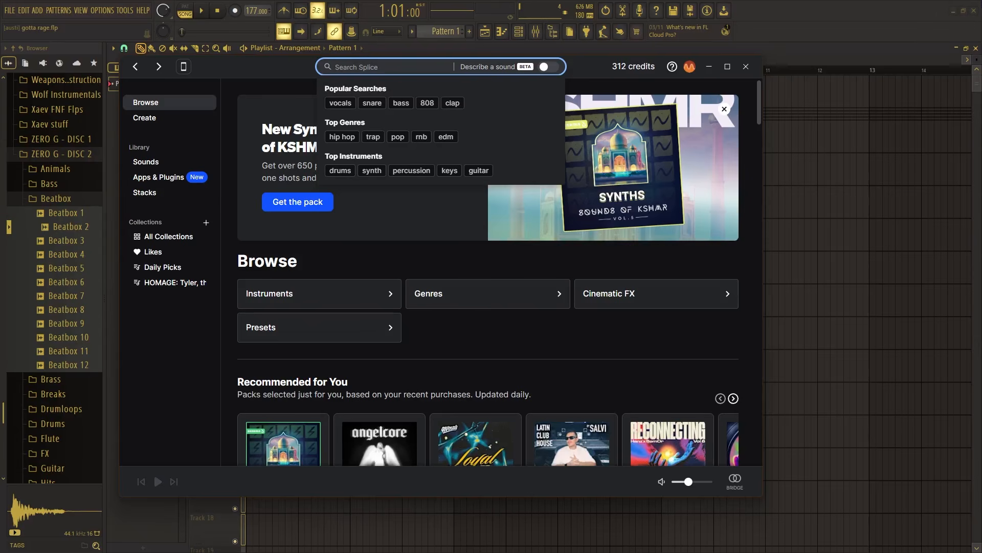
{"action": "type", "text": "indie"}
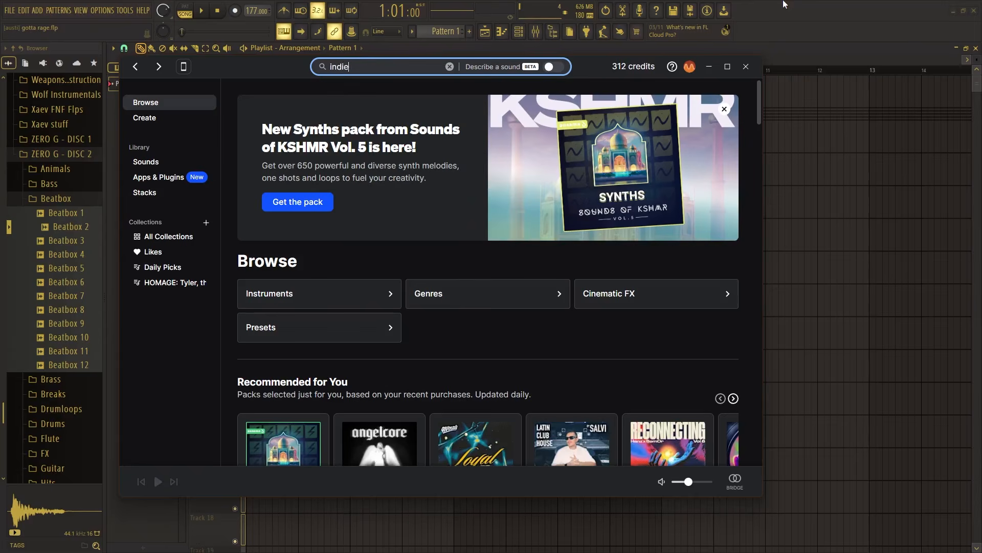
{"action": "type", "text": " drums"}
{"action": "key", "text": "Return"}
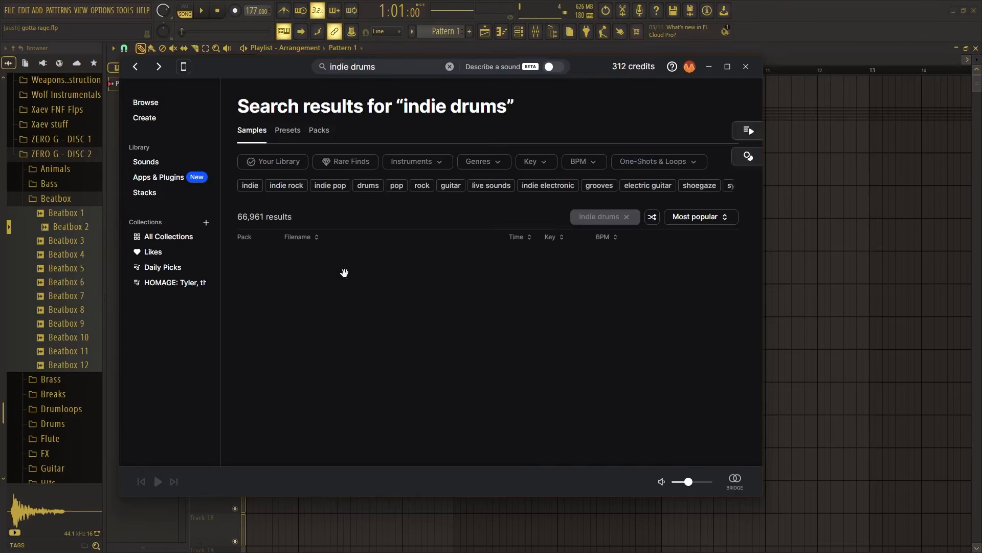
- Audition the first two indie drum loops and change the search to "rock drums"
{"action": "left_click", "coordinate": [290, 262]}
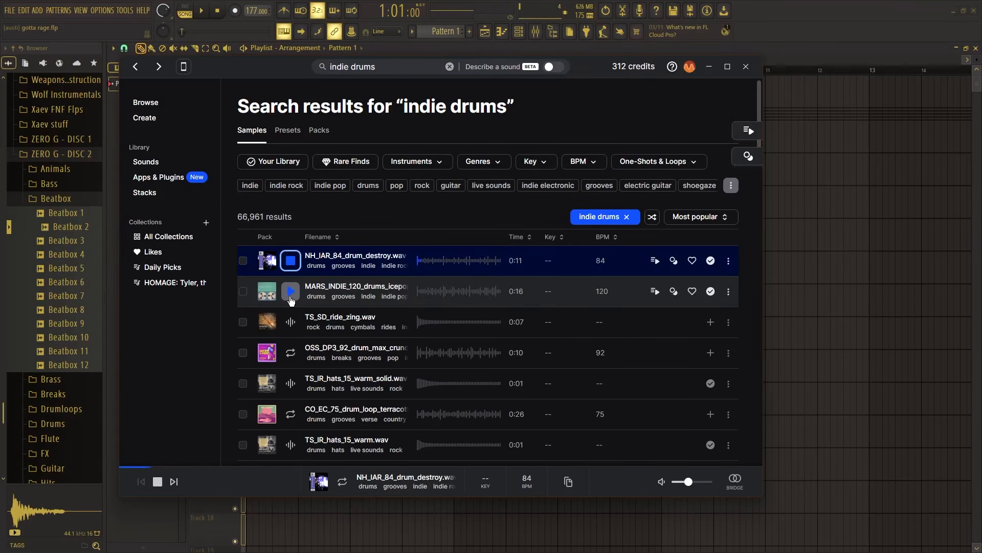
{"action": "left_click", "coordinate": [291, 283]}
{"action": "left_click_drag", "start_coordinate": [439, 69], "coordinate": [468, 86]}
{"action": "left_click", "coordinate": [371, 84]}
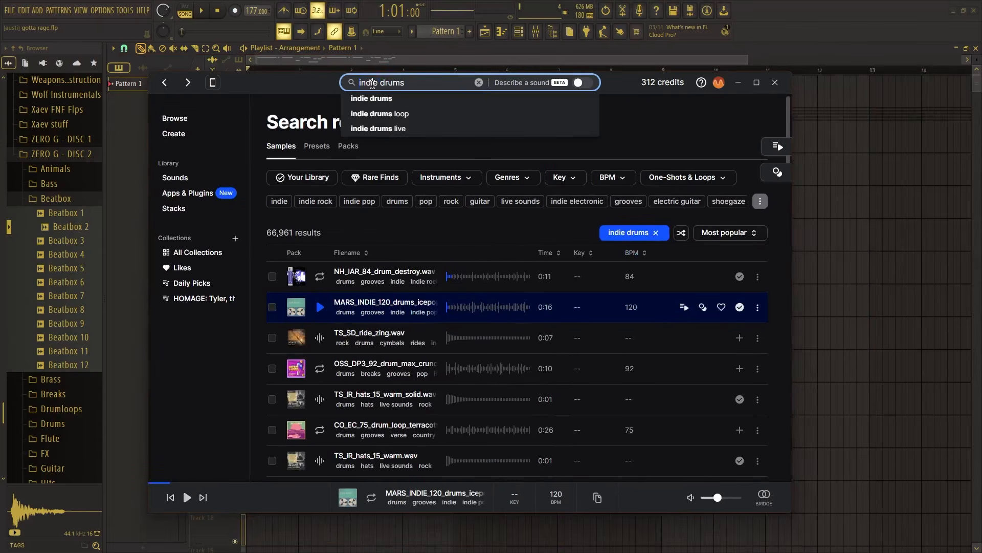
{"action": "type", "text": "rock"}
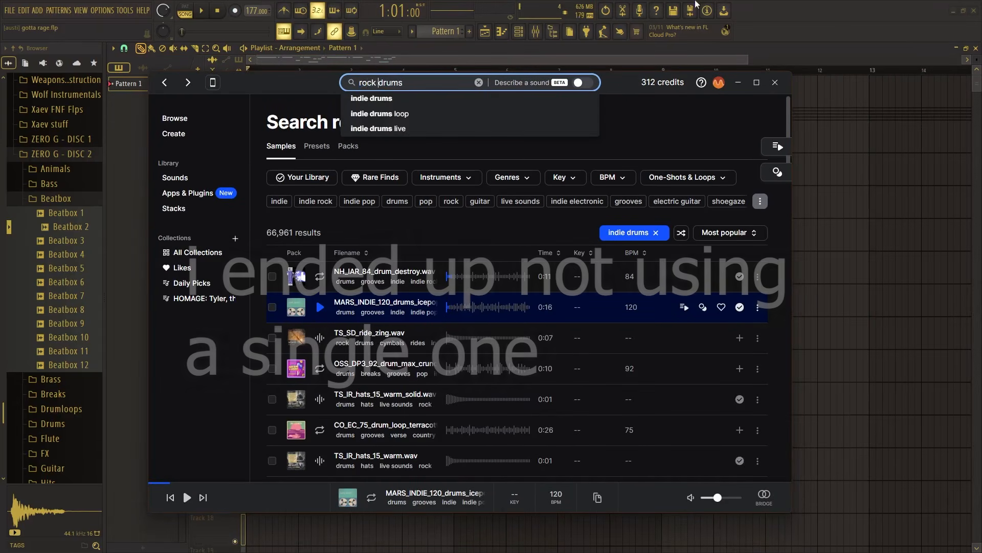
{"action": "key", "text": "Return"}
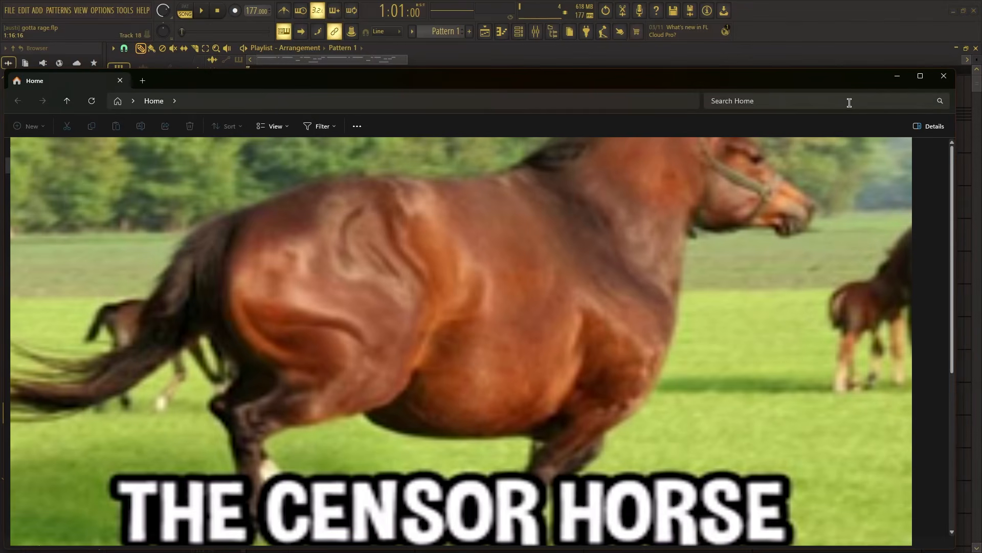
- Bring the "rimera era 172" loop from File Explorer into Track 7 at bar 1 and fit it to eight bars
{"action": "left_click", "coordinate": [878, 99]}
{"action": "left_click", "coordinate": [942, 78]}
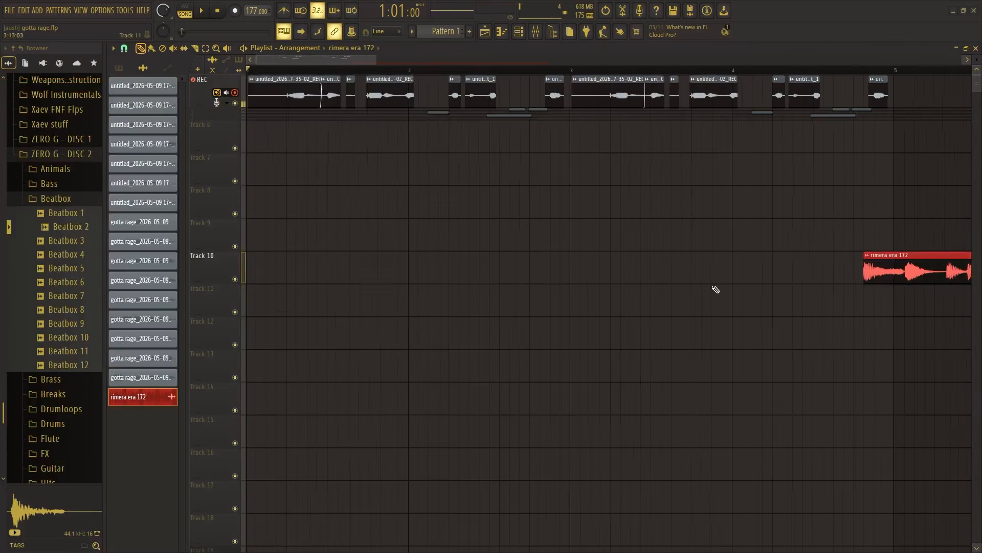
{"action": "scroll", "coordinate": [210, 166], "scroll_direction": "down", "scroll_amount": 3}
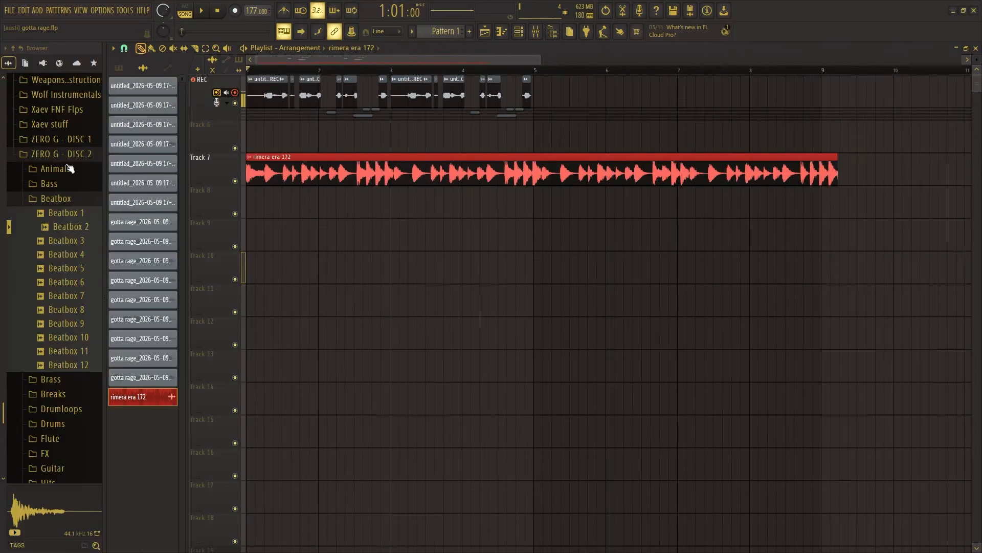
{"action": "key", "text": "space"}
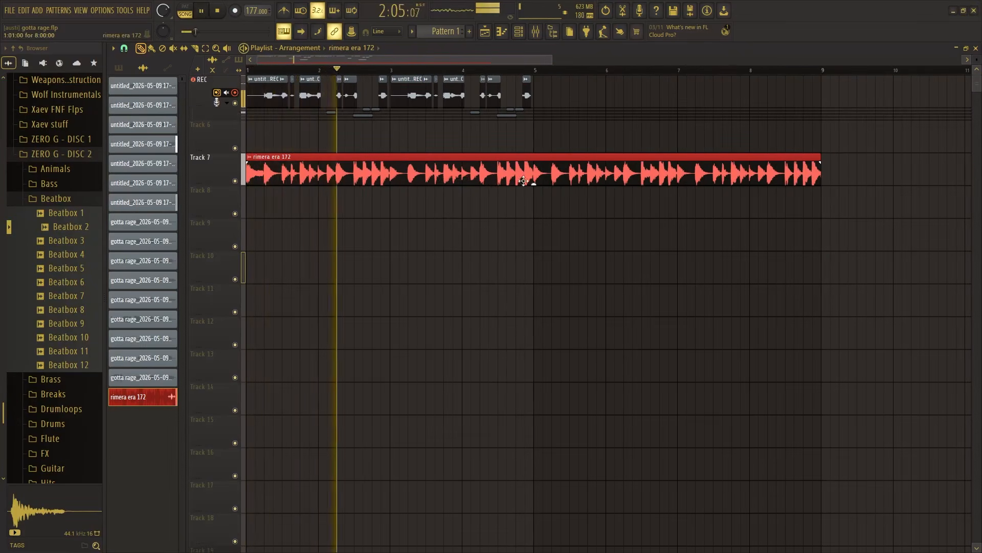
- Lower the "rimera era 172" clip's volume during playback and solo Track 7
{"action": "left_click_drag", "start_coordinate": [530, 175], "coordinate": [534, 184]}
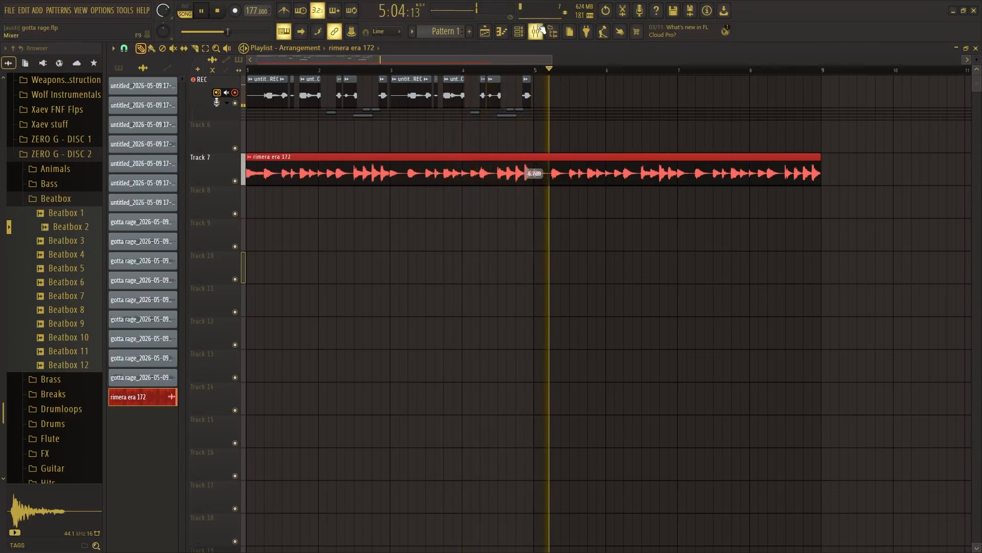
{"action": "key", "text": "space"}
{"action": "right_click", "coordinate": [235, 181]}
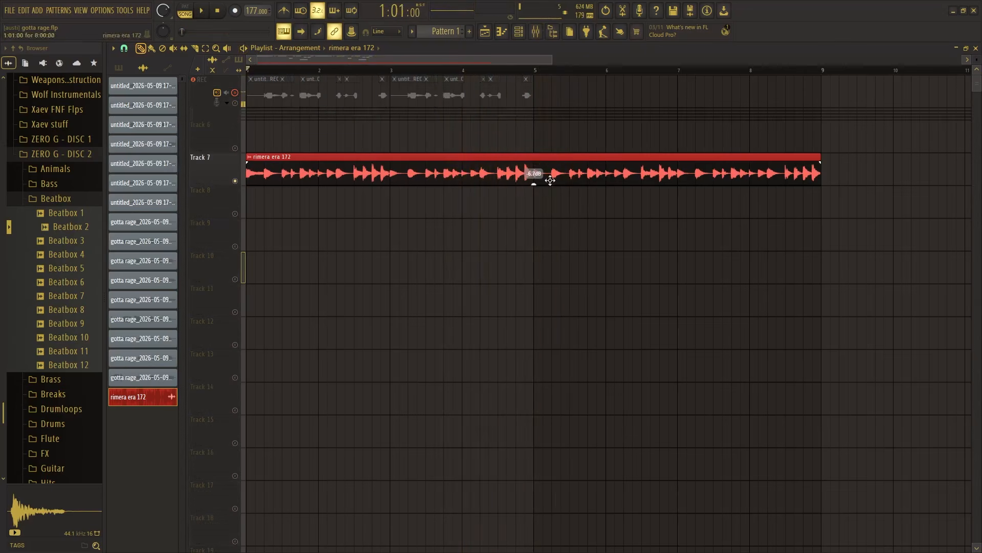
- Collapse the browser and repeat the recorded REC section so it fills eight bars
{"action": "left_click_drag", "start_coordinate": [105, 163], "coordinate": [2, 162]}
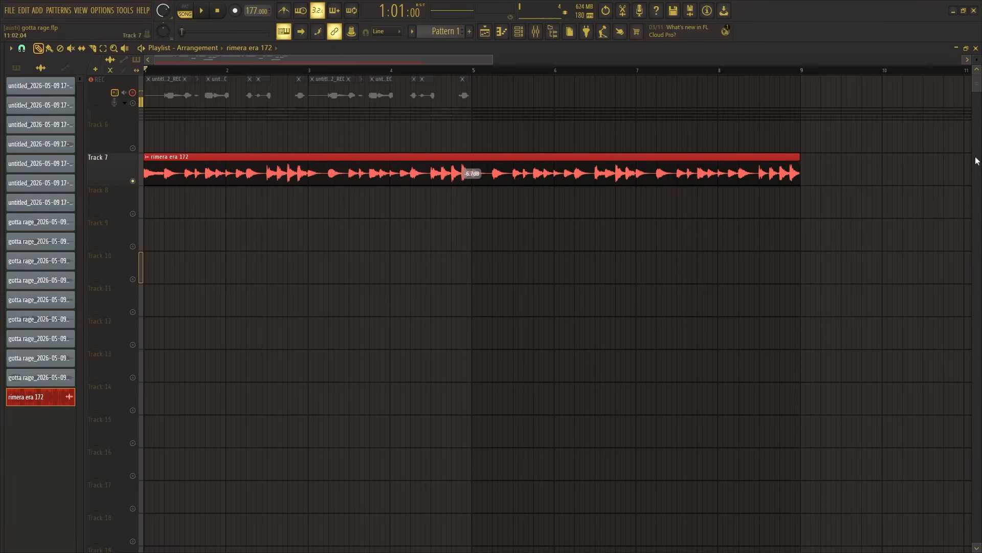
{"action": "scroll", "coordinate": [851, 197], "scroll_direction": "down", "scroll_amount": 3}
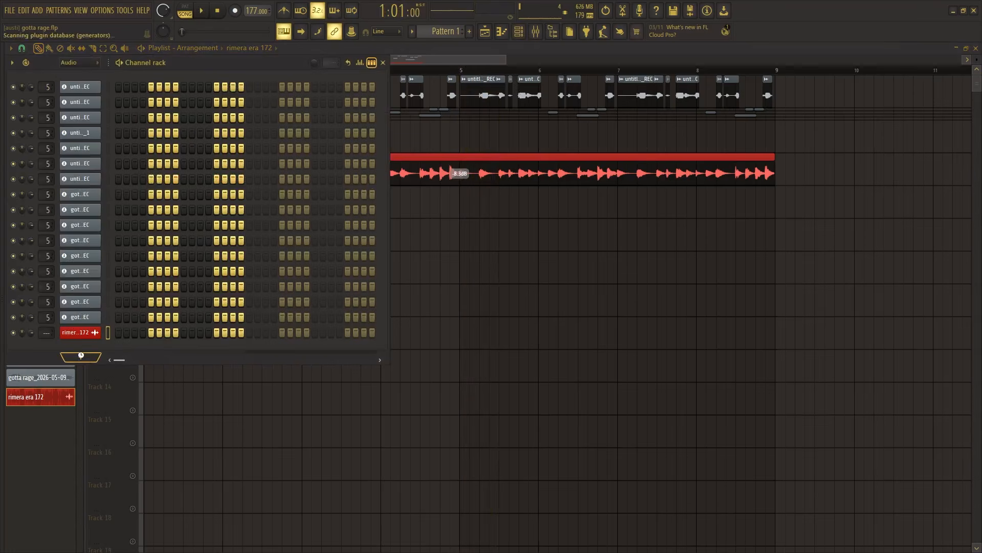
- Add an Xpand!2 instrument to the channel rack and move its window clear of the rack
{"action": "left_click", "coordinate": [81, 355]}
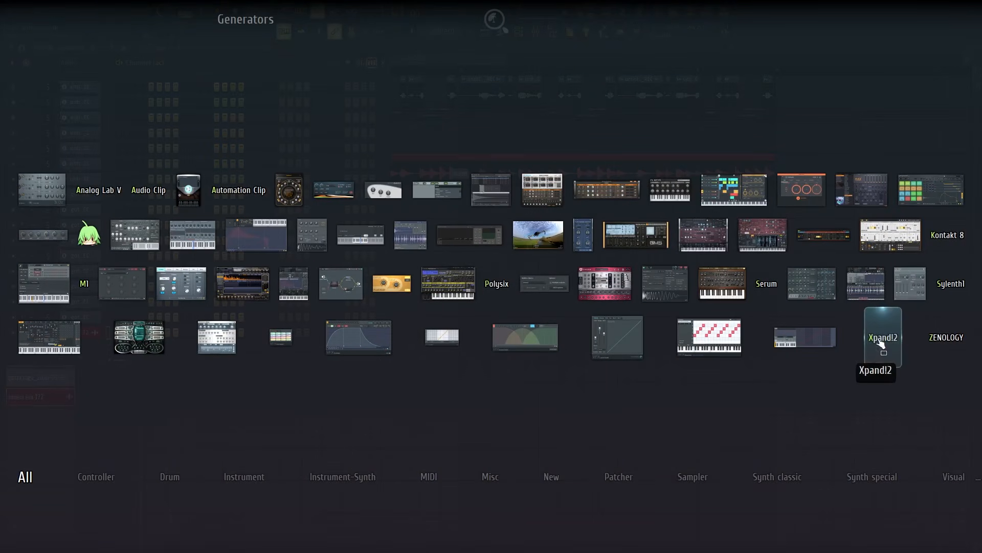
{"action": "left_click", "coordinate": [876, 340]}
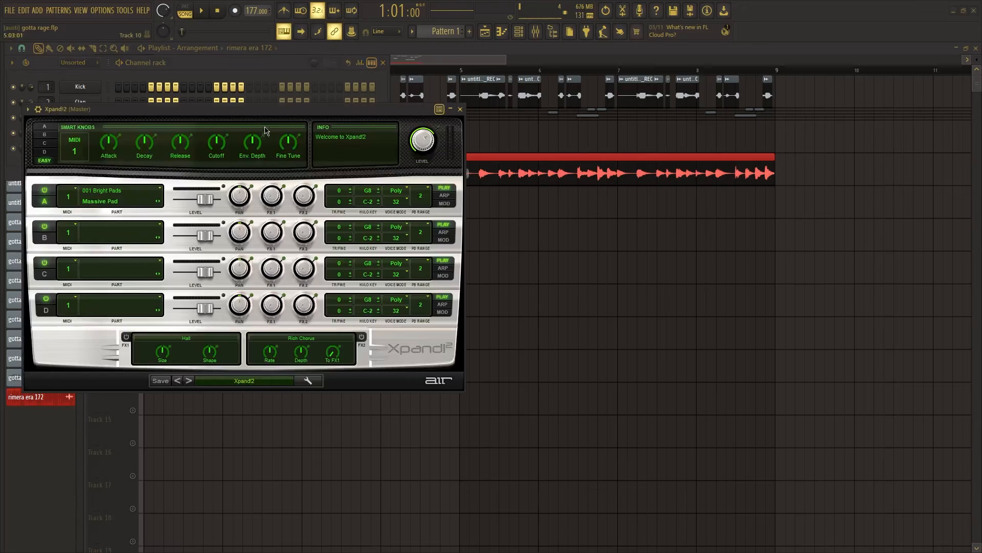
{"action": "left_click_drag", "start_coordinate": [266, 111], "coordinate": [704, 201]}
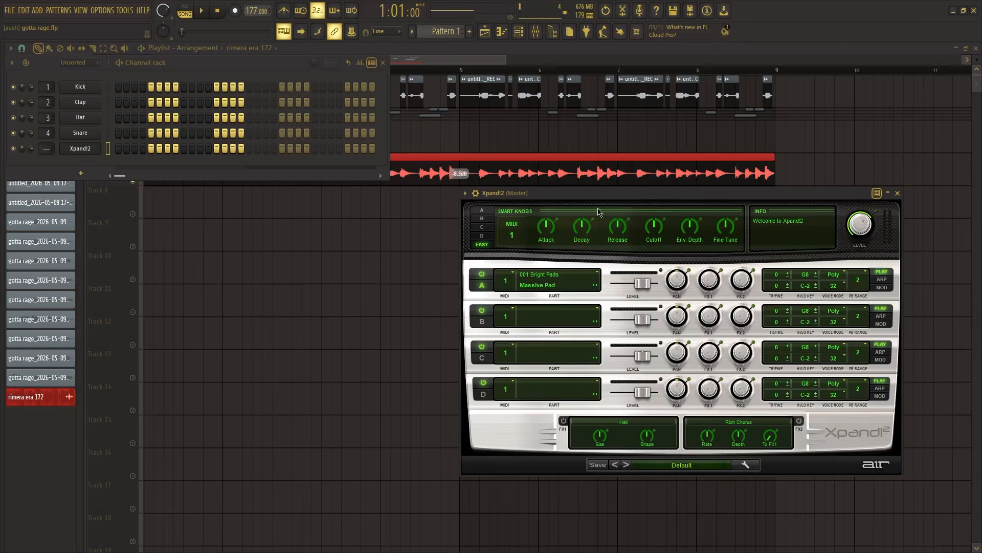
- Place Pattern 1 at bar 1 of Track 8 in the playlist
{"action": "right_click", "coordinate": [802, 121]}
{"action": "left_click", "coordinate": [17, 68]}
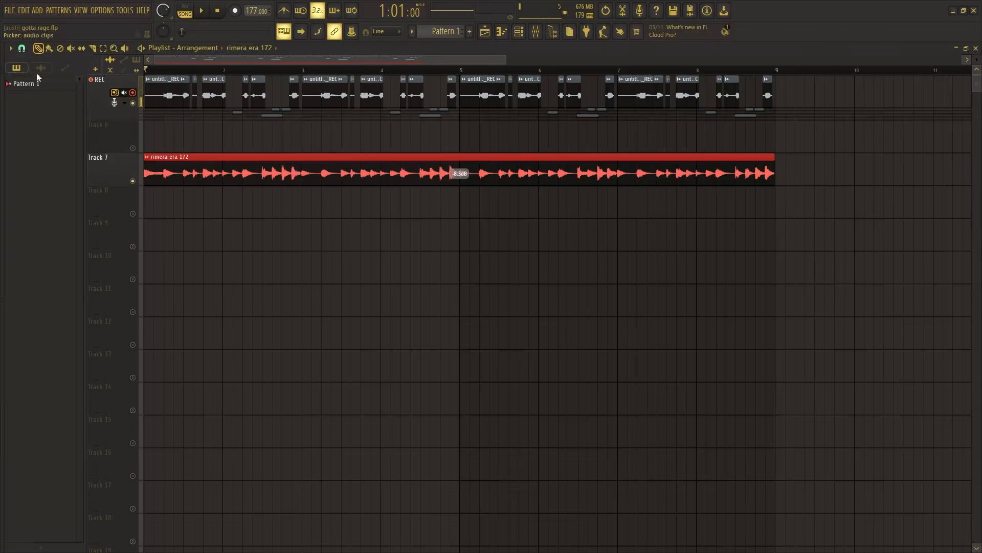
{"action": "left_click_drag", "start_coordinate": [25, 83], "coordinate": [85, 217]}
{"action": "left_click", "coordinate": [133, 214]}
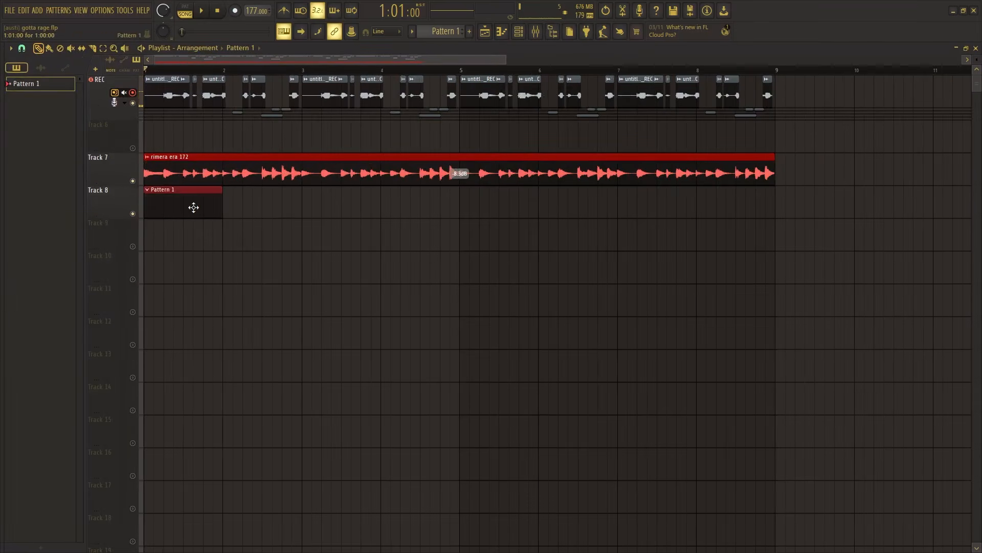
- Add a C5 note at the start of Pattern 1 in the Xpand!2 piano roll
{"action": "left_click", "coordinate": [519, 31]}
{"action": "left_click", "coordinate": [519, 32]}
{"action": "left_click", "coordinate": [519, 32]}
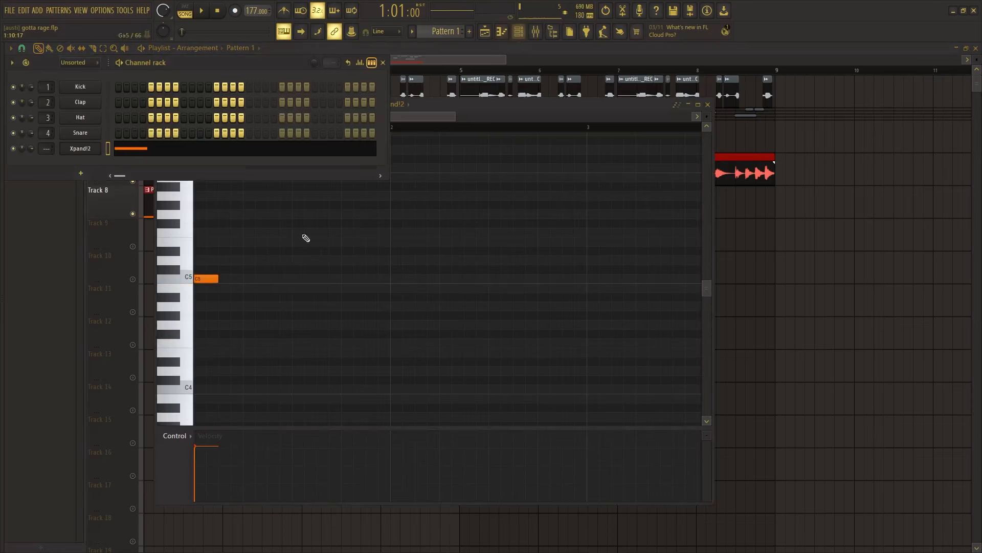
- Load a preset from the "24 Synth Basses" category into Xpand!2
{"action": "left_click", "coordinate": [81, 152]}
{"action": "left_click", "coordinate": [627, 465]}
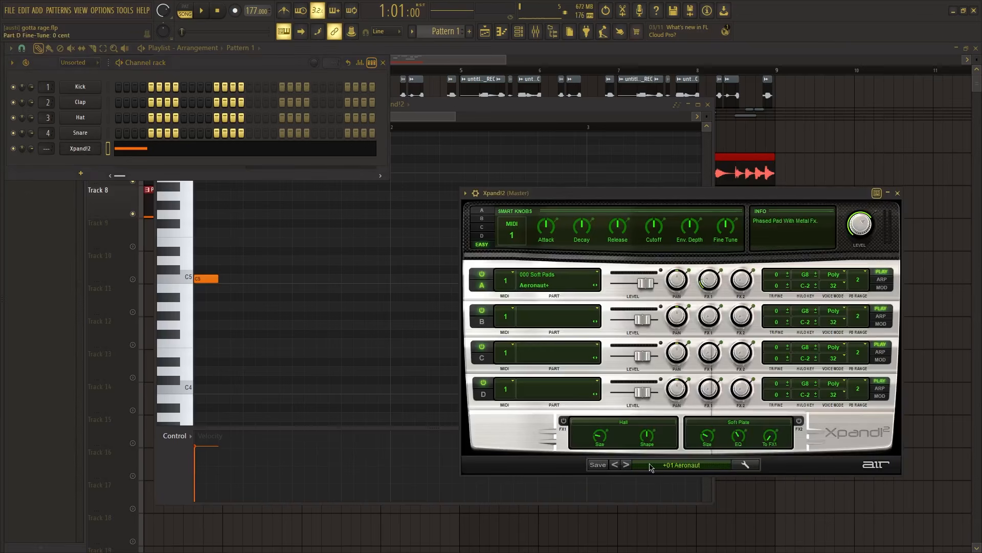
{"action": "left_click", "coordinate": [651, 466]}
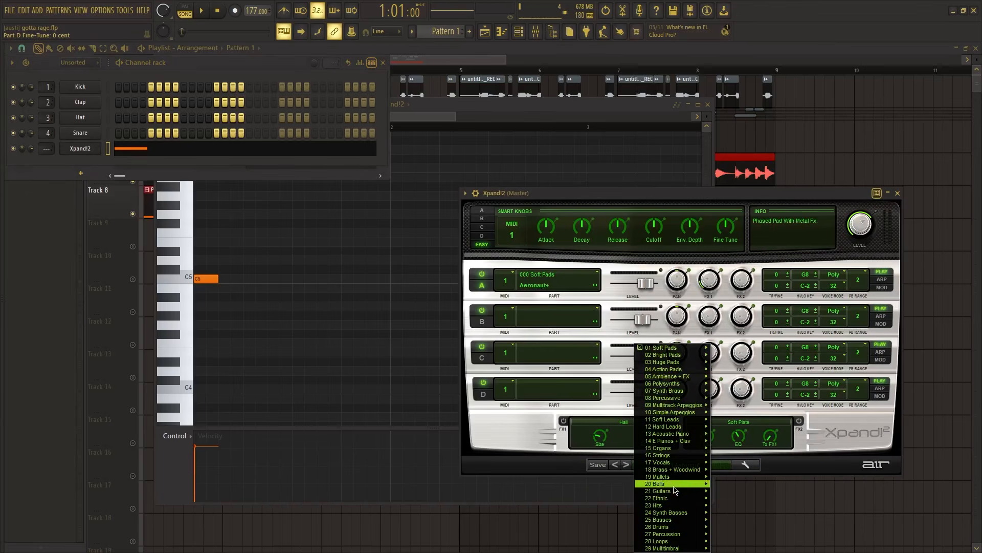
{"action": "mouse_move", "coordinate": [675, 514]}
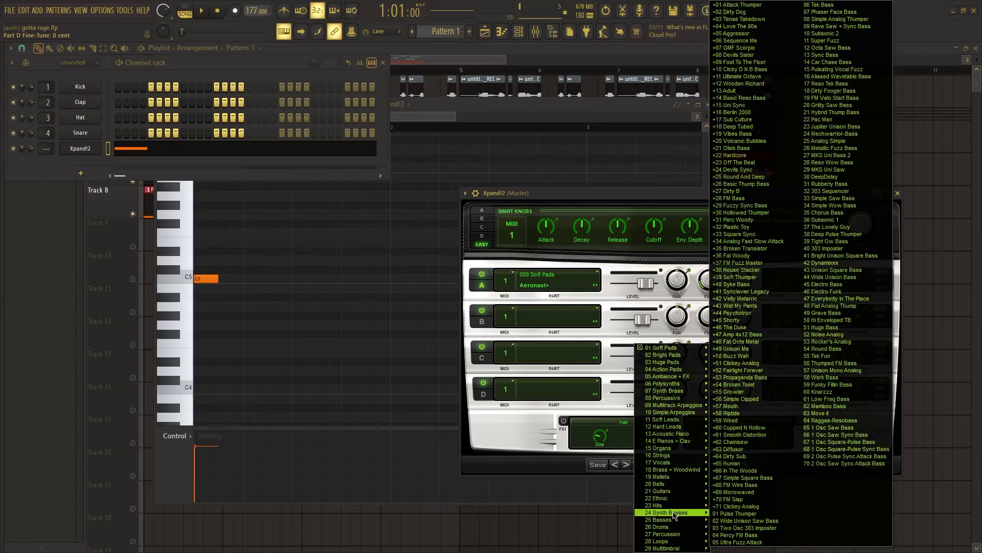
{"action": "left_click", "coordinate": [731, 227]}
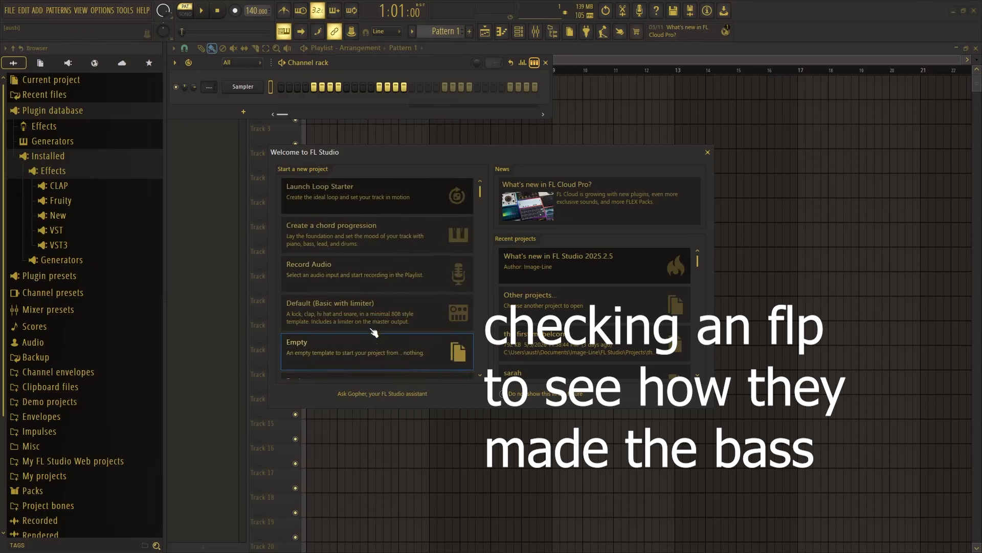
- Open the Eyesight remake project from the recent projects and examine the effect chain on its synth mixer track
{"action": "scroll", "coordinate": [405, 292], "scroll_direction": "down", "scroll_amount": 5}
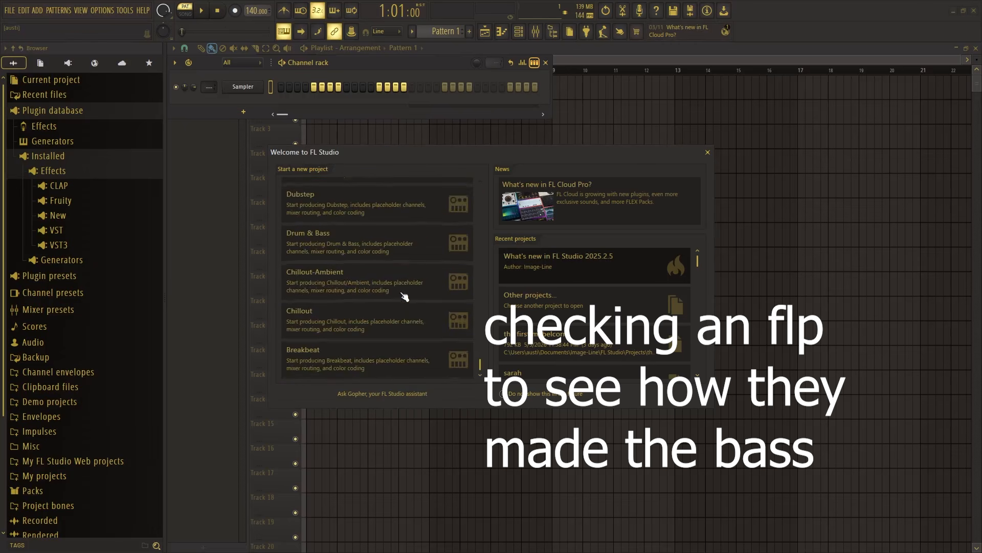
{"action": "scroll", "coordinate": [542, 328], "scroll_direction": "down", "scroll_amount": 1}
{"action": "scroll", "coordinate": [543, 328], "scroll_direction": "up", "scroll_amount": 1}
{"action": "scroll", "coordinate": [542, 327], "scroll_direction": "down", "scroll_amount": 2}
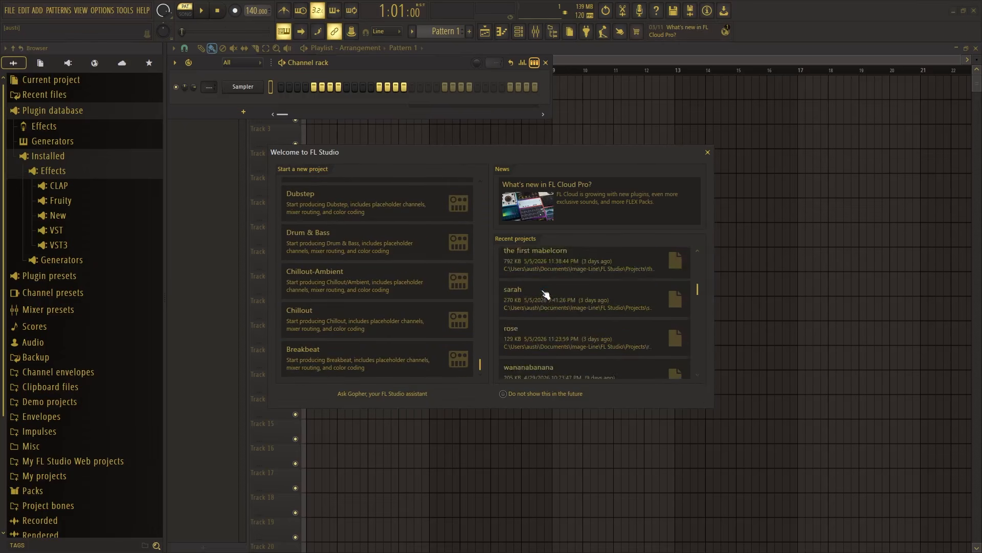
{"action": "scroll", "coordinate": [543, 307], "scroll_direction": "up", "scroll_amount": 2}
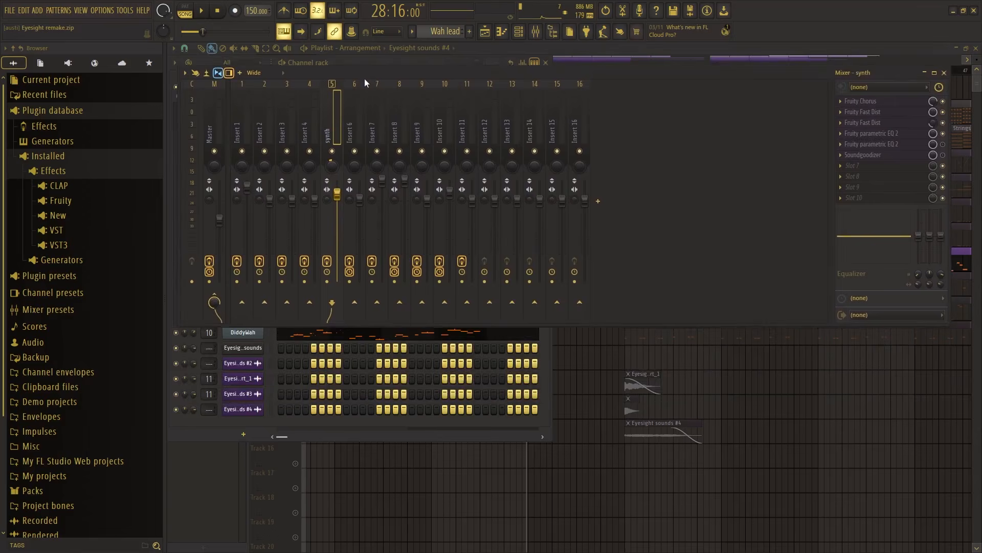
{"action": "left_click_drag", "start_coordinate": [364, 79], "coordinate": [373, 181]}
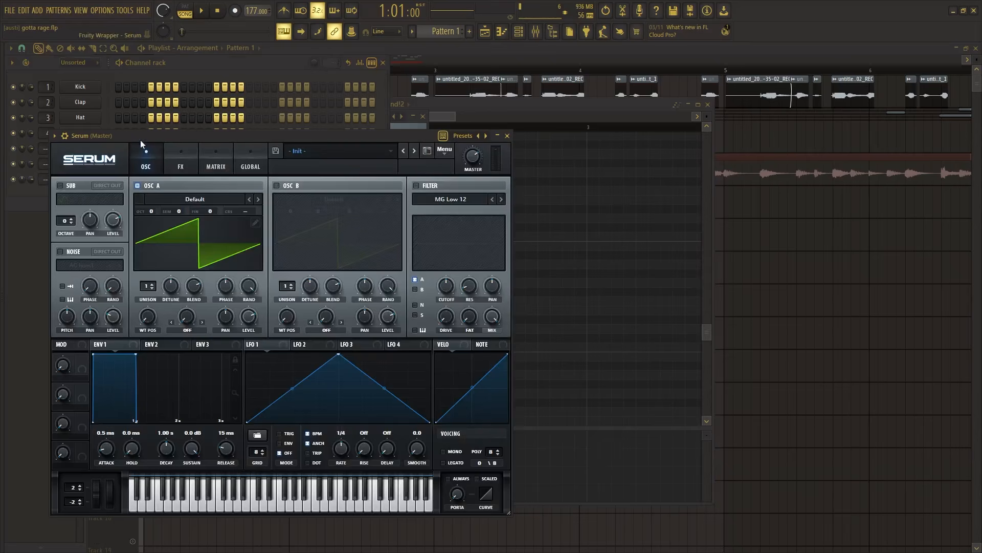
- Delete the 3x Osc channel from the channel rack and move the Serum window clear of the rack
{"action": "left_click_drag", "start_coordinate": [140, 140], "coordinate": [224, 103]}
{"action": "right_click", "coordinate": [82, 164]}
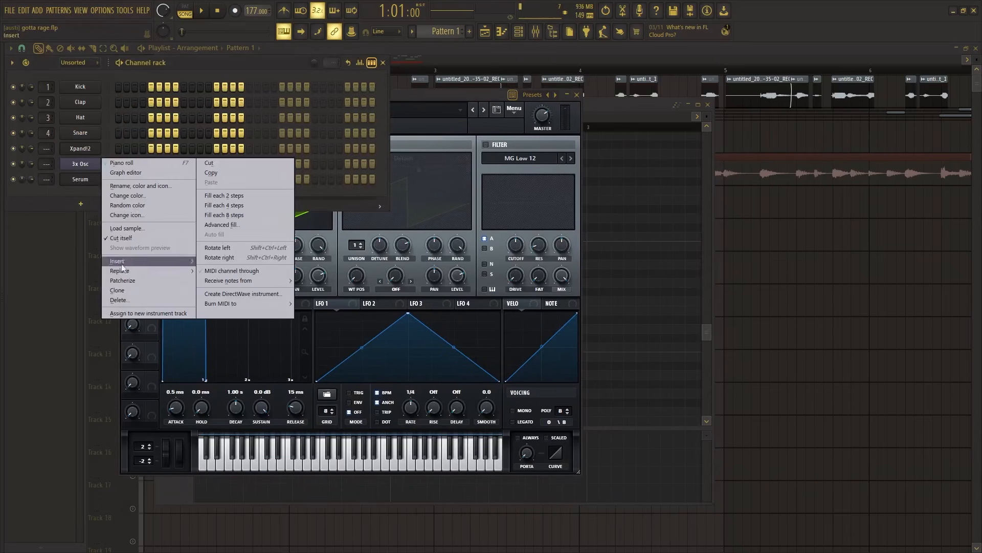
{"action": "left_click", "coordinate": [124, 295]}
{"action": "left_click", "coordinate": [527, 315]}
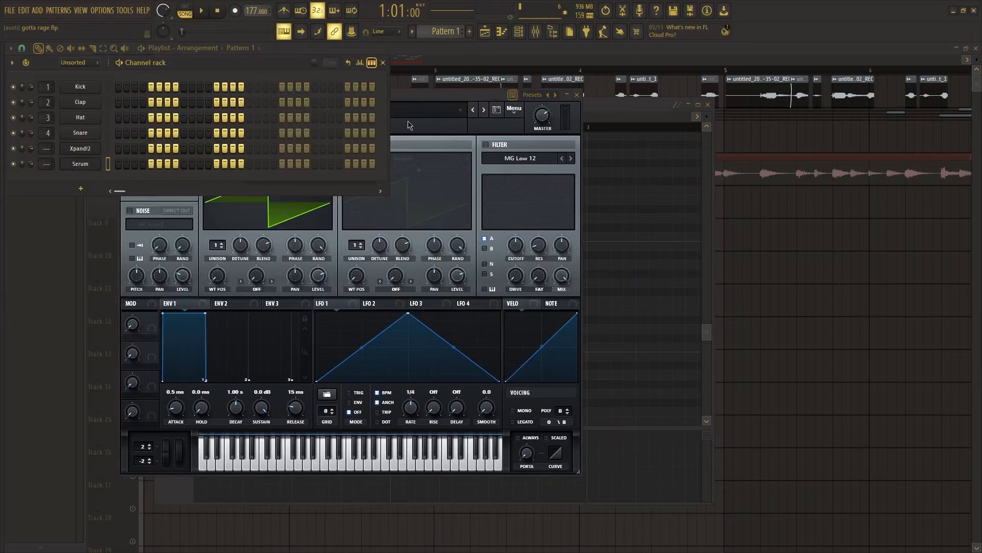
{"action": "left_click", "coordinate": [394, 94]}
{"action": "left_click_drag", "start_coordinate": [385, 95], "coordinate": [367, 69]}
- Enter a bass riff of short B2 notes with one high B♭3 accent, starting at bar 1 of the Serum piano roll
{"action": "left_click", "coordinate": [240, 233]}
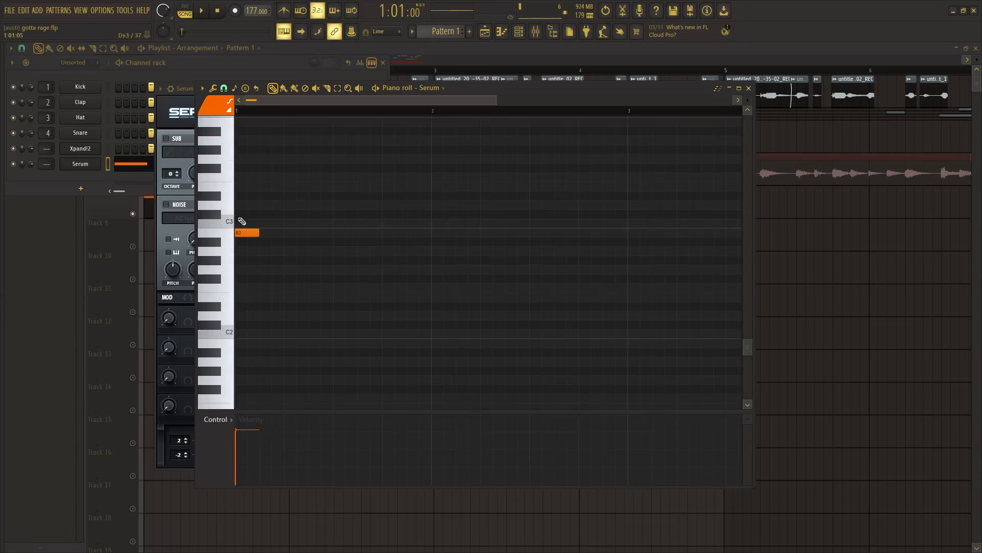
{"action": "key", "text": "space"}
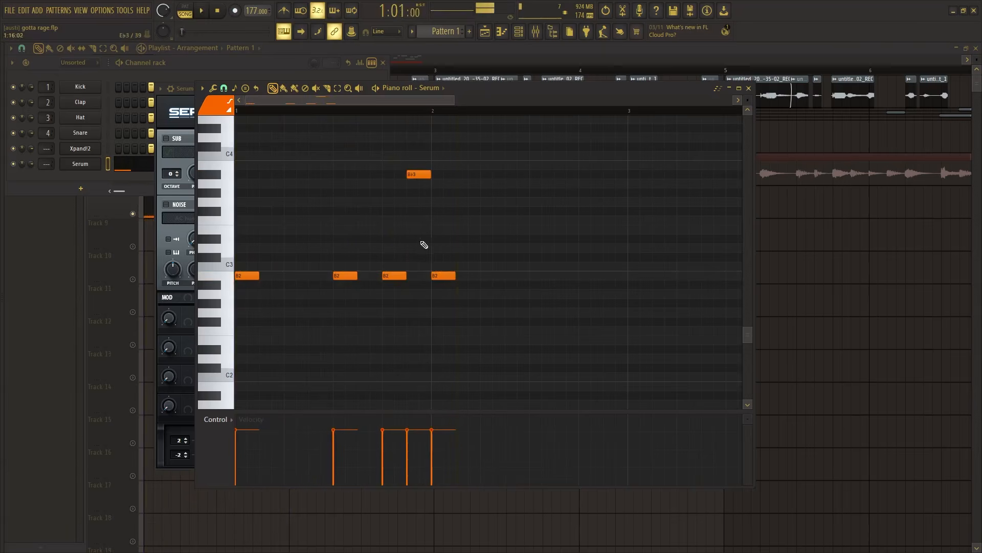
{"action": "scroll", "coordinate": [407, 253], "scroll_direction": "down", "scroll_amount": 2}
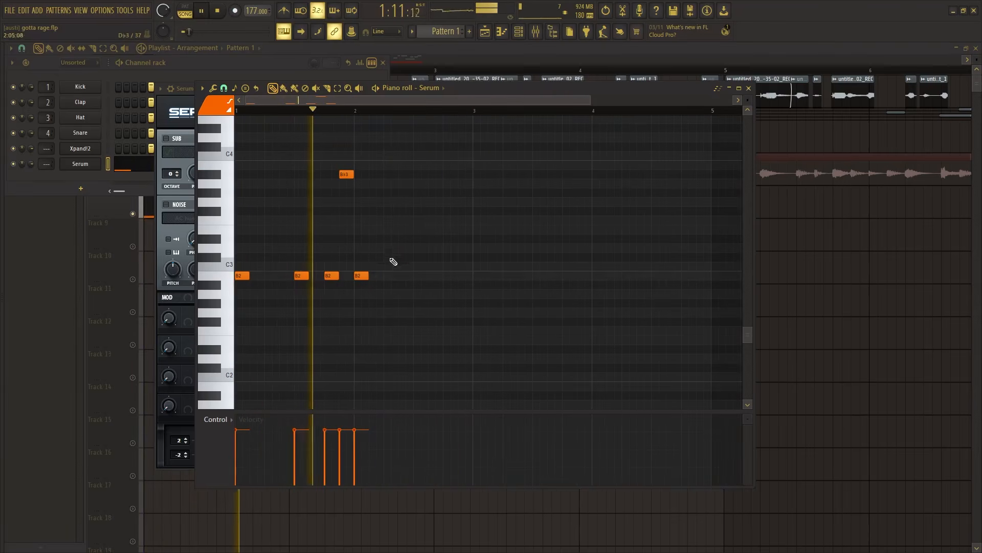
- Copy the two-bar Serum riff to bars 3 and 4, transposed down so its low notes sit on A2
{"action": "key", "text": "ctrl+a"}
{"action": "key", "text": "ctrl+c"}
{"action": "scroll", "coordinate": [483, 277], "scroll_direction": "up", "scroll_amount": 2}
{"action": "key", "text": "ctrl+v"}
{"action": "key", "text": "ctrl+z"}
{"action": "scroll", "coordinate": [477, 276], "scroll_direction": "down", "scroll_amount": 2}
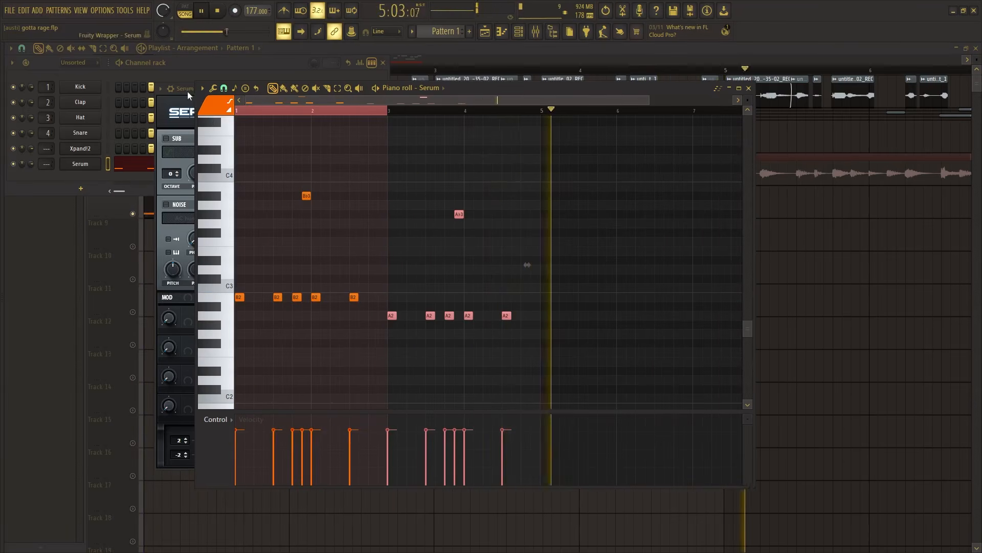
{"action": "key", "text": "space"}
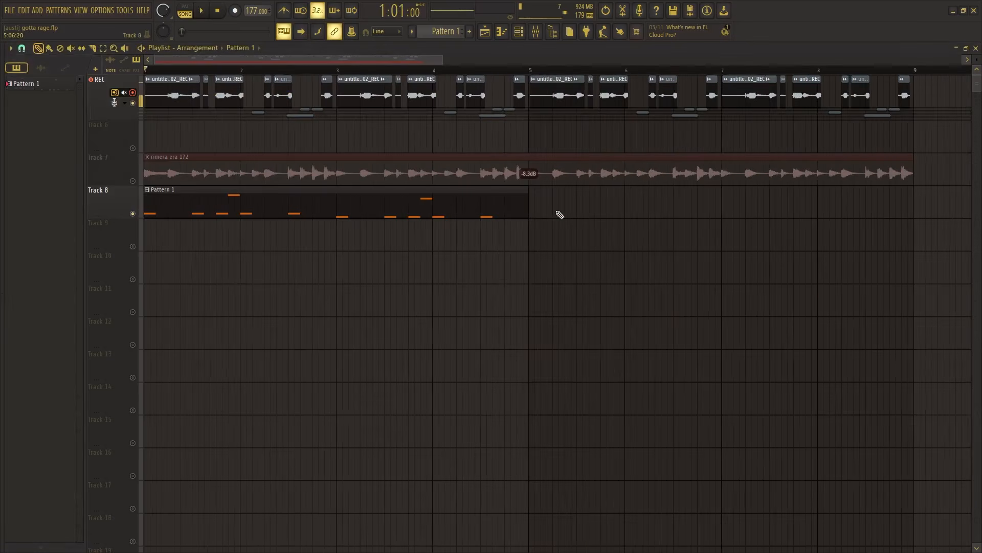
- Place a second Pattern 1 clip at bar 5 of Track 8 and play back the arrangement
{"action": "left_click", "coordinate": [537, 209]}
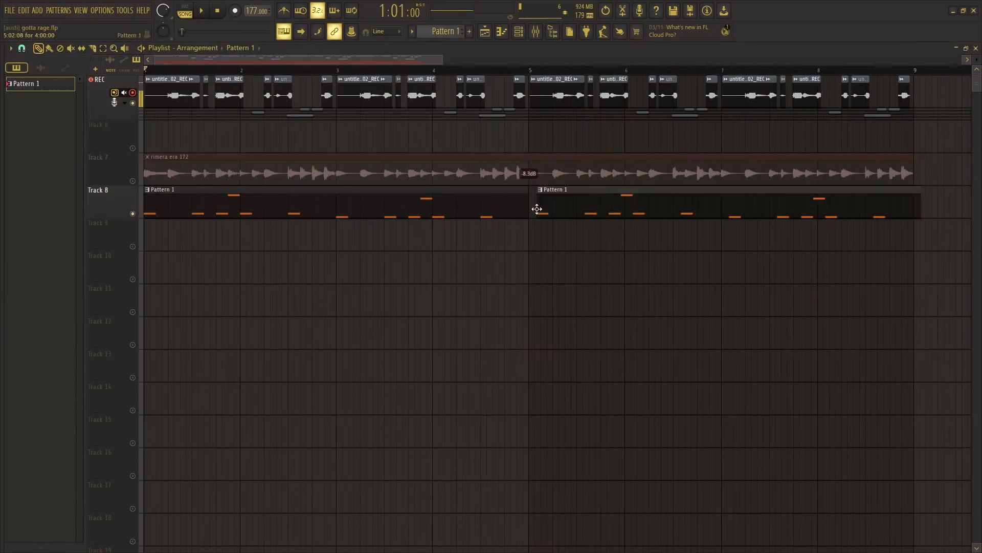
{"action": "scroll", "coordinate": [537, 212], "scroll_direction": "up", "scroll_amount": 3}
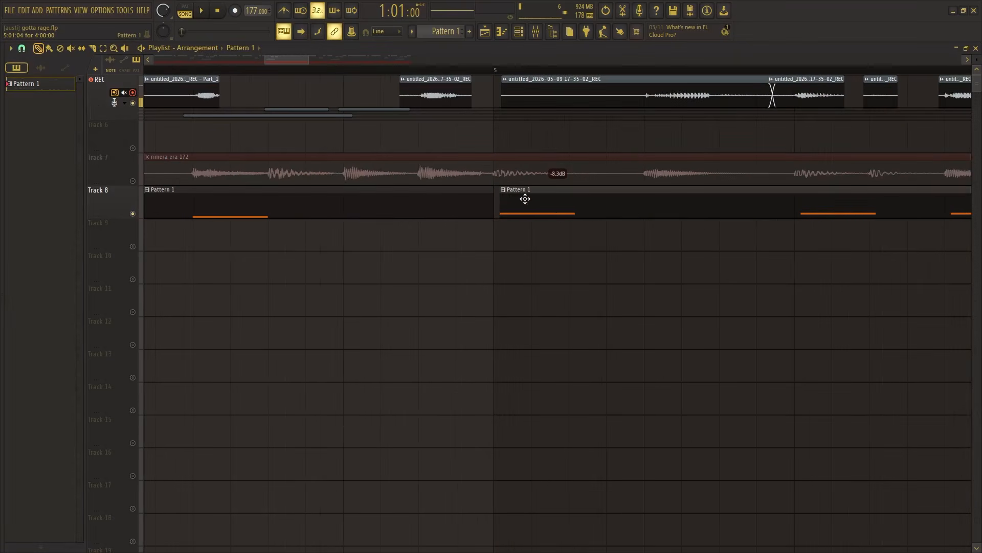
{"action": "scroll", "coordinate": [523, 198], "scroll_direction": "down", "scroll_amount": 3}
{"action": "key", "text": "space"}
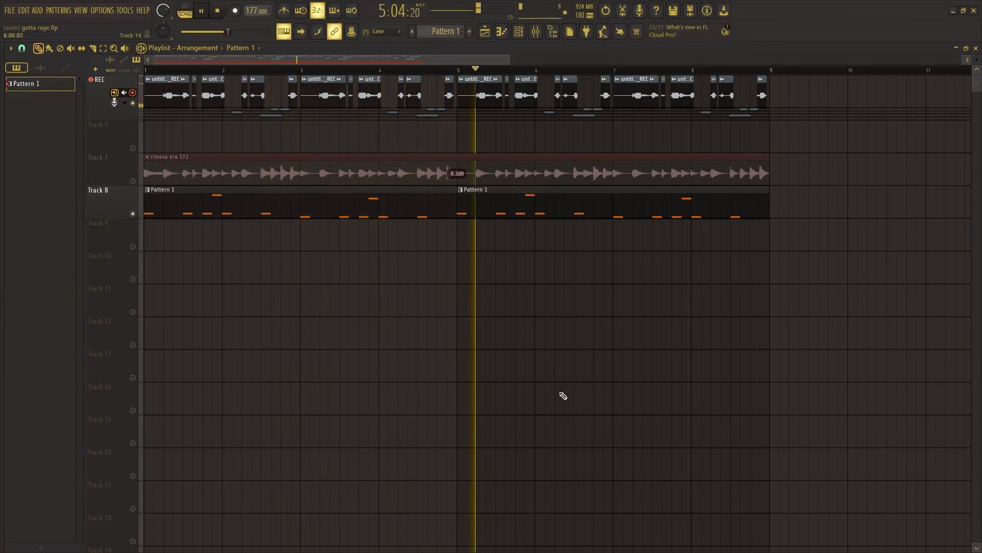
{"action": "key", "text": "space"}
- Open the Serum instrument from the channel rack and move its window aside so the bass piano roll is uncovered
{"action": "left_click", "coordinate": [518, 31]}
{"action": "left_click", "coordinate": [81, 164]}
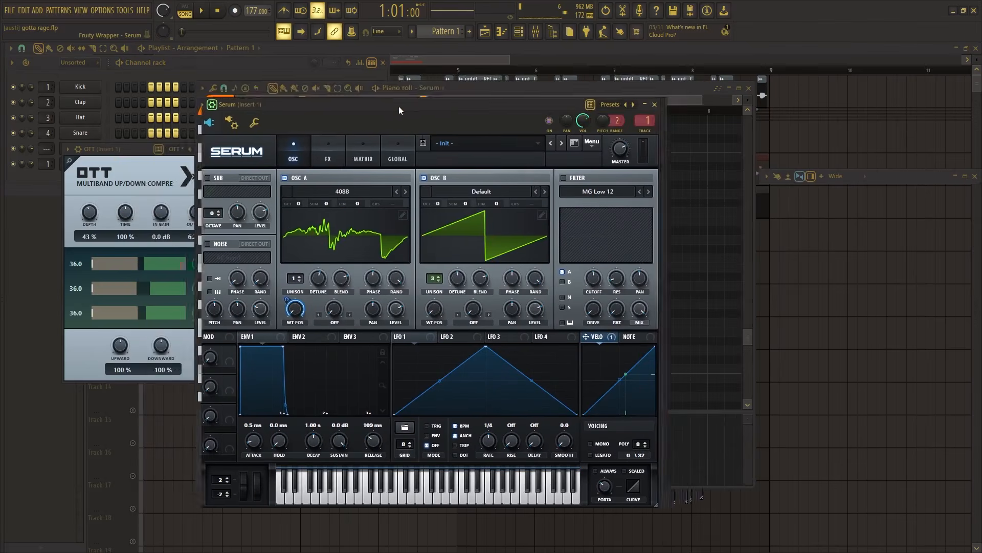
{"action": "left_click_drag", "start_coordinate": [398, 106], "coordinate": [382, 81]}
{"action": "left_click_drag", "start_coordinate": [426, 81], "coordinate": [763, 135]}
{"action": "key", "text": "space"}
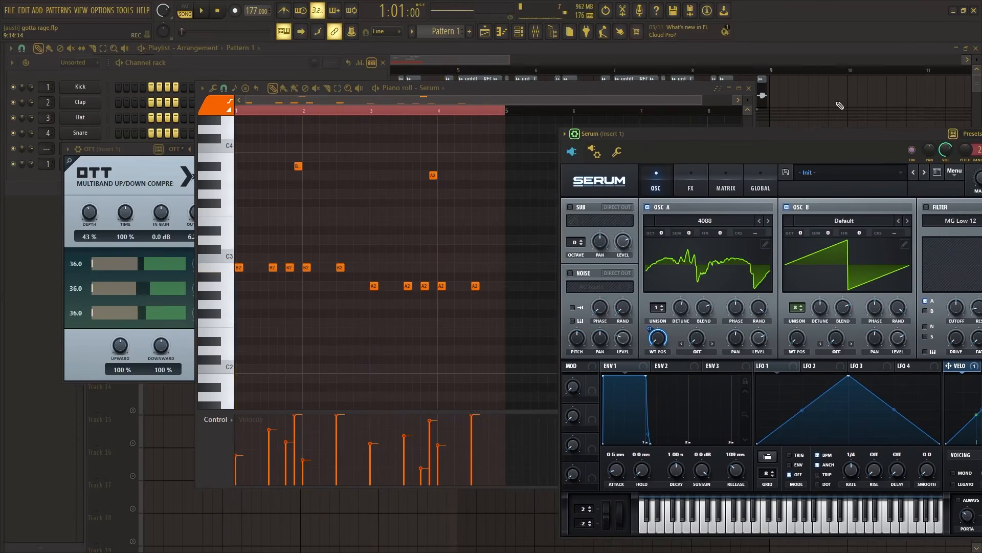
- Widen the channel rack, add a GMS synth channel and place its window below the channels
{"action": "left_click", "coordinate": [840, 105]}
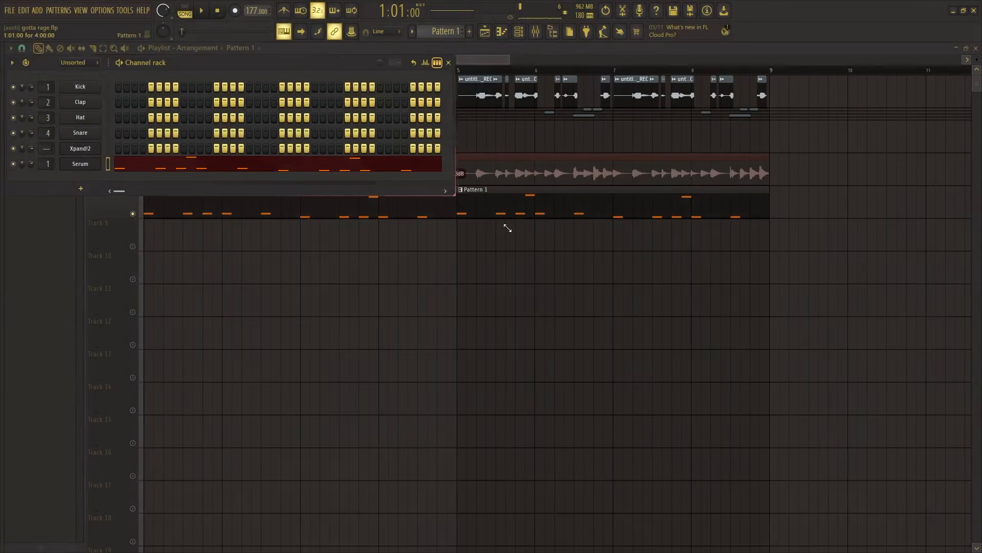
{"action": "left_click_drag", "start_coordinate": [508, 228], "coordinate": [369, 296]}
{"action": "left_click_drag", "start_coordinate": [378, 149], "coordinate": [539, 217]}
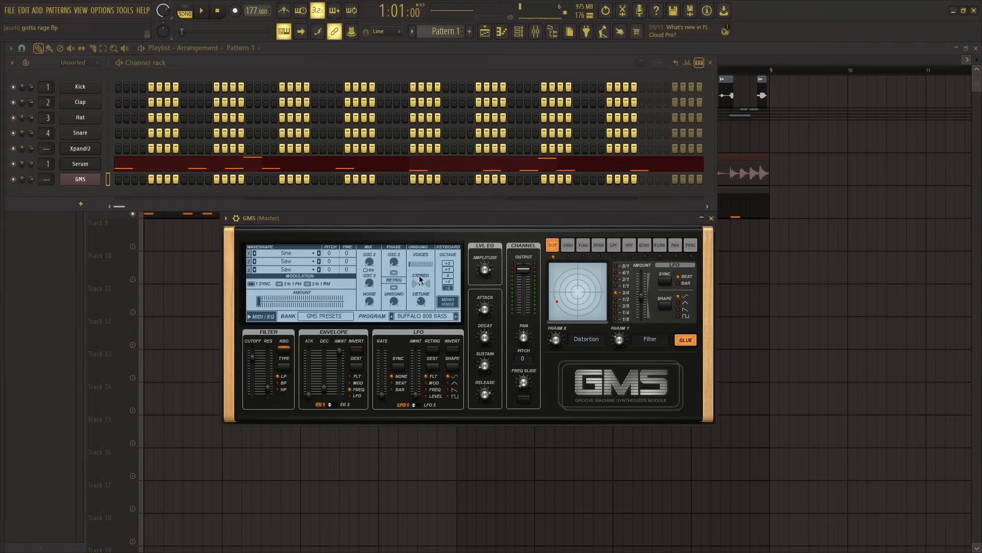
{"action": "left_click_drag", "start_coordinate": [372, 219], "coordinate": [410, 185]}
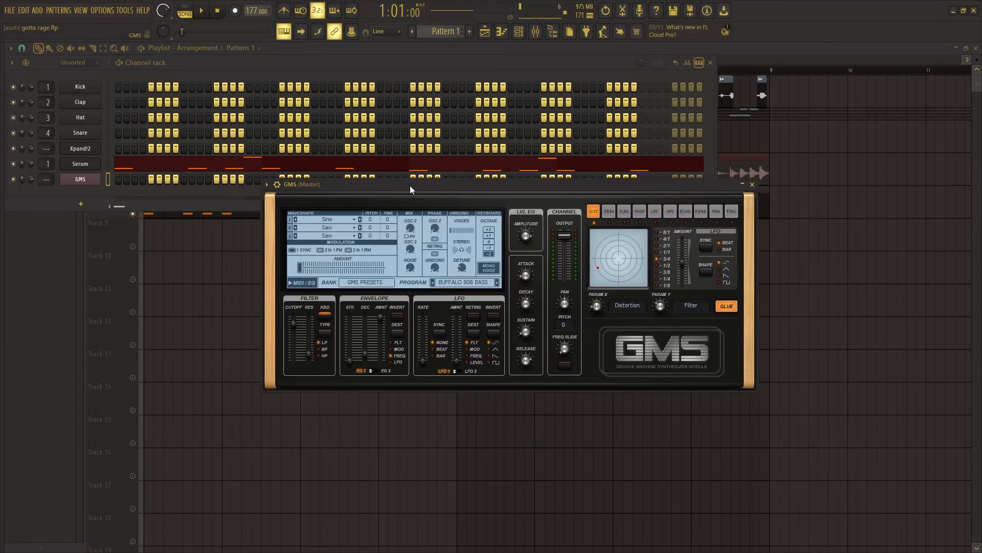
- Browse the GMS preset library for a sound across banks such as Basses, Leads & Synths and GMS PRESETS, closing it without loading one
{"action": "left_click", "coordinate": [483, 285]}
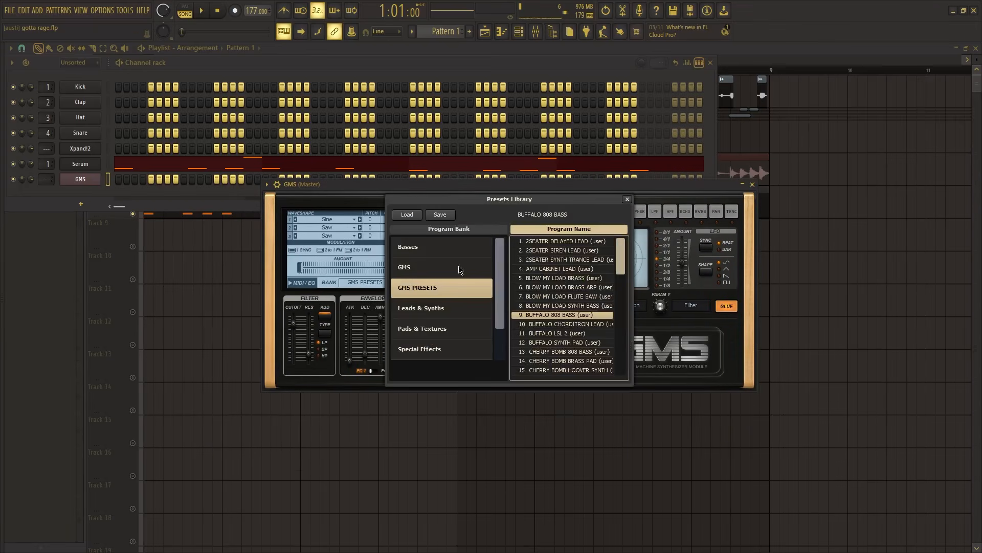
{"action": "left_click", "coordinate": [450, 270]}
{"action": "left_click", "coordinate": [443, 249]}
{"action": "left_click", "coordinate": [441, 270]}
{"action": "left_click", "coordinate": [430, 347]}
{"action": "left_click", "coordinate": [444, 269]}
{"action": "left_click", "coordinate": [447, 249]}
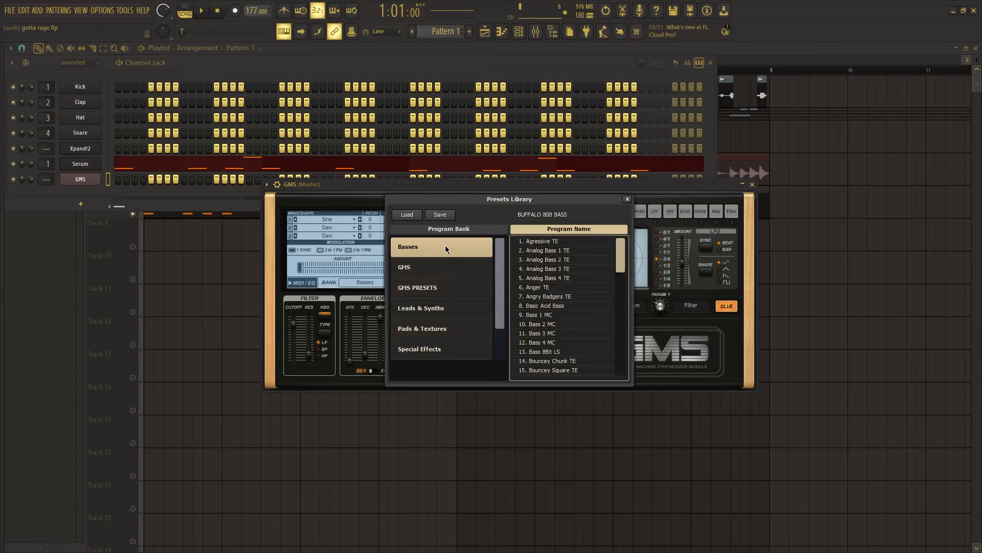
{"action": "left_click", "coordinate": [435, 265]}
{"action": "left_click", "coordinate": [430, 309]}
{"action": "left_click", "coordinate": [426, 330]}
{"action": "left_click", "coordinate": [436, 309]}
{"action": "left_click", "coordinate": [453, 288]}
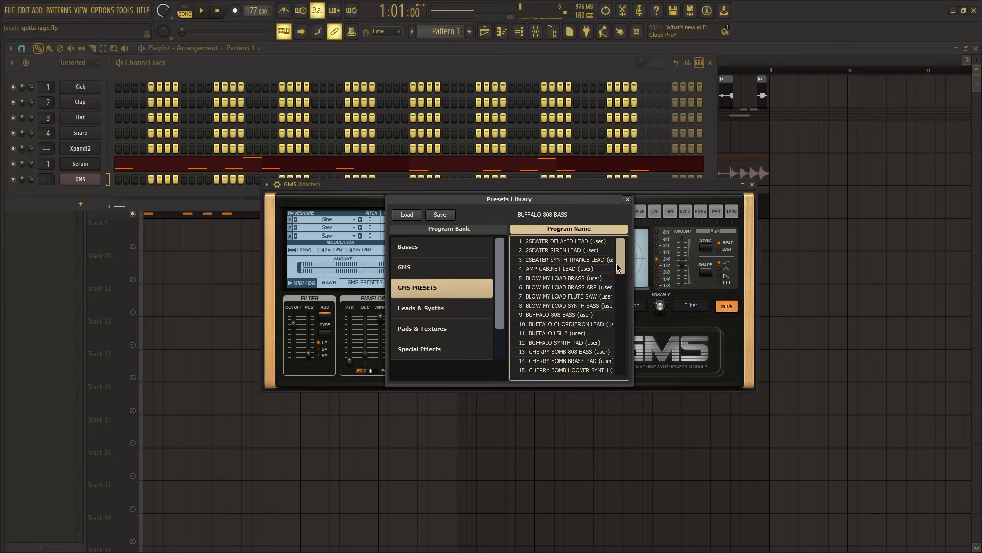
{"action": "left_click_drag", "start_coordinate": [618, 267], "coordinate": [621, 298]}
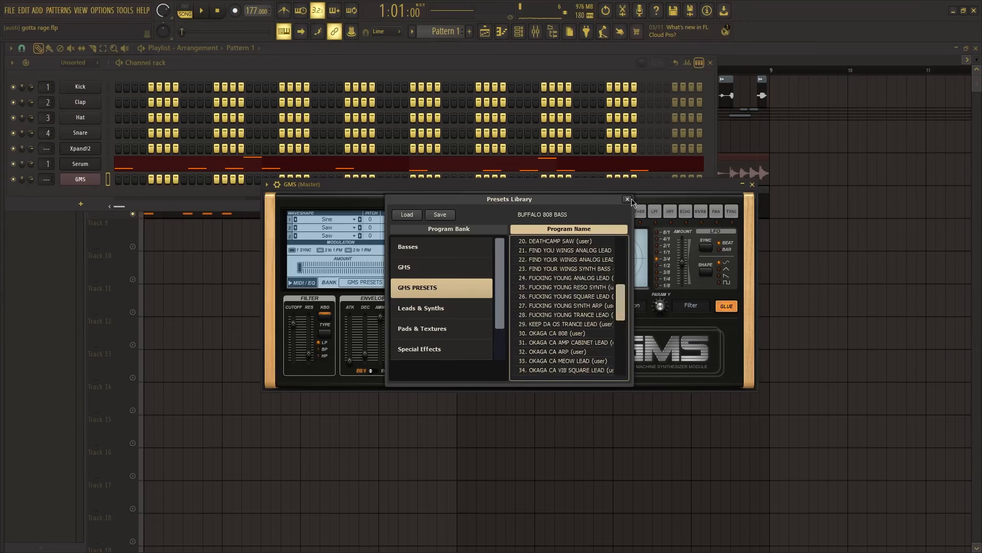
{"action": "left_click", "coordinate": [627, 199]}
{"action": "left_click", "coordinate": [753, 184]}
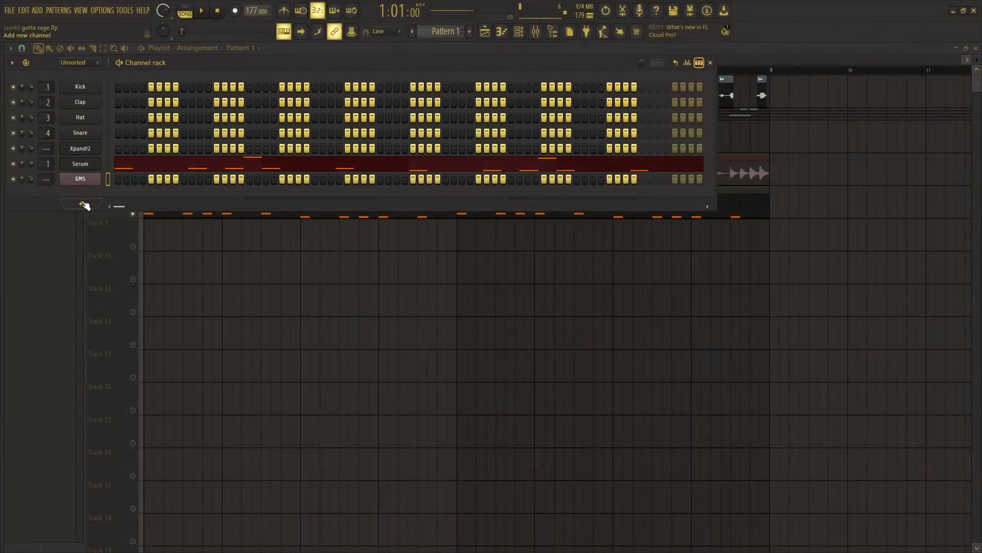
- Add a 3x Osc channel and enter two short B4 notes at the start of Pattern 2
{"action": "left_click", "coordinate": [83, 205]}
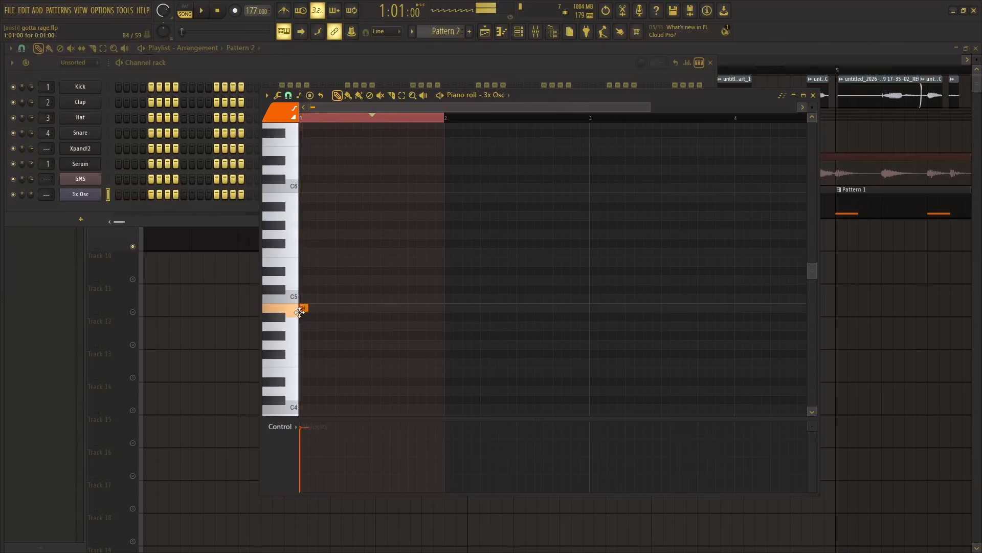
{"action": "left_click", "coordinate": [303, 308]}
{"action": "left_click", "coordinate": [320, 260]}
{"action": "key", "text": "space"}
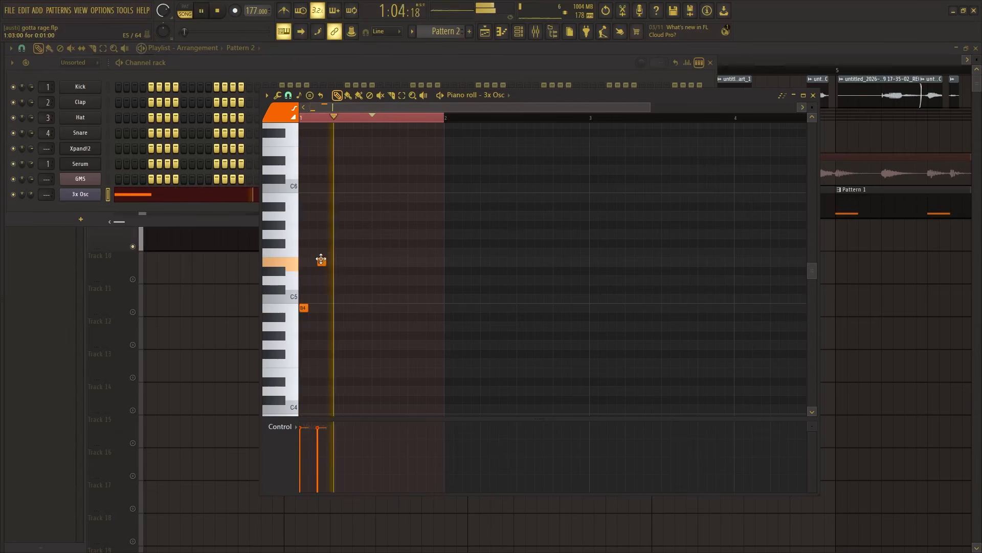
{"action": "left_click_drag", "start_coordinate": [321, 260], "coordinate": [322, 308]}
- Complete the first bar of the 3x Osc melody with evenly spaced pairs of D5, G♭5 and D5 notes
{"action": "left_click", "coordinate": [348, 270]}
{"action": "key", "text": "space"}
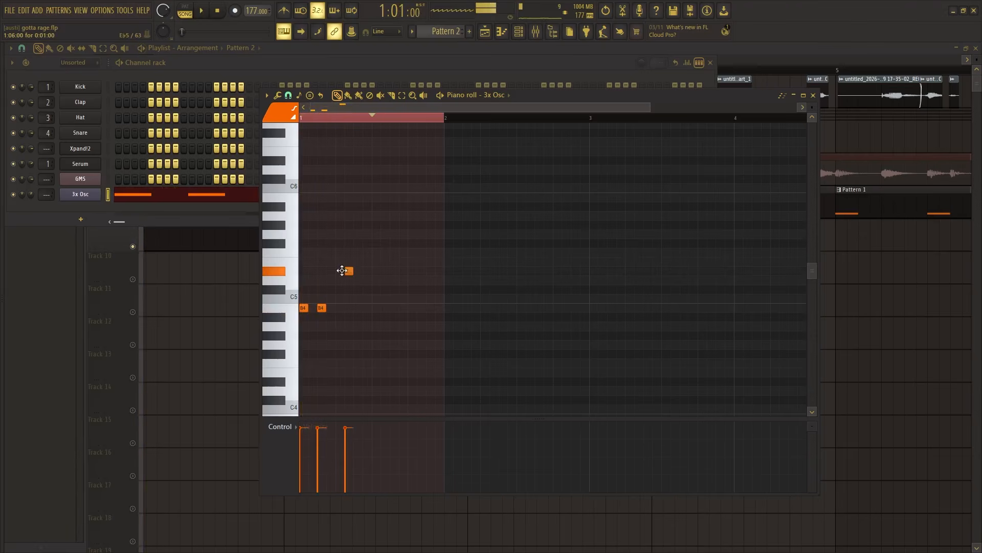
{"action": "left_click_drag", "start_coordinate": [342, 270], "coordinate": [333, 285]}
{"action": "key", "text": "space"}
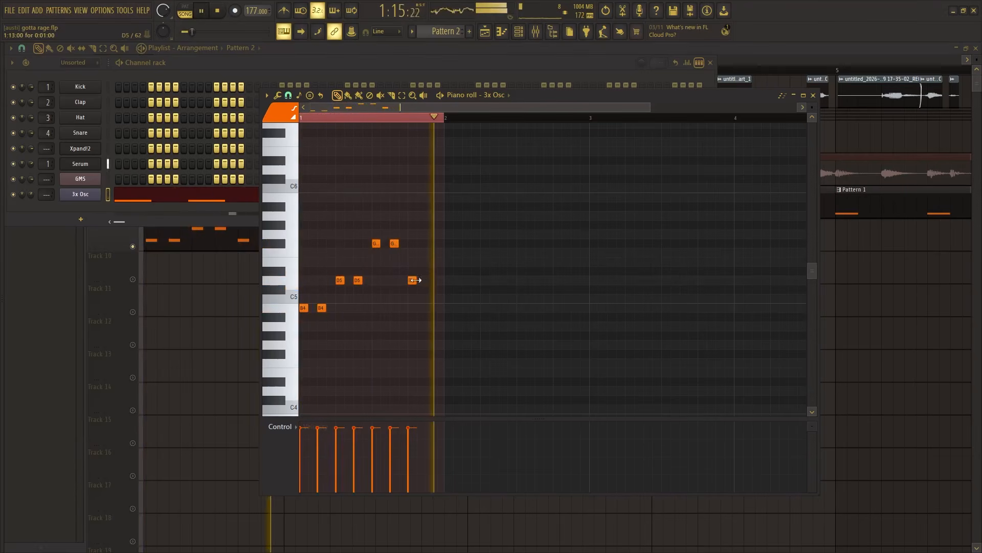
{"action": "left_click", "coordinate": [430, 280]}
- Duplicate the one-bar 3x Osc melody until it fills bars 1 to 4
{"action": "scroll", "coordinate": [404, 284], "scroll_direction": "down", "scroll_amount": 2}
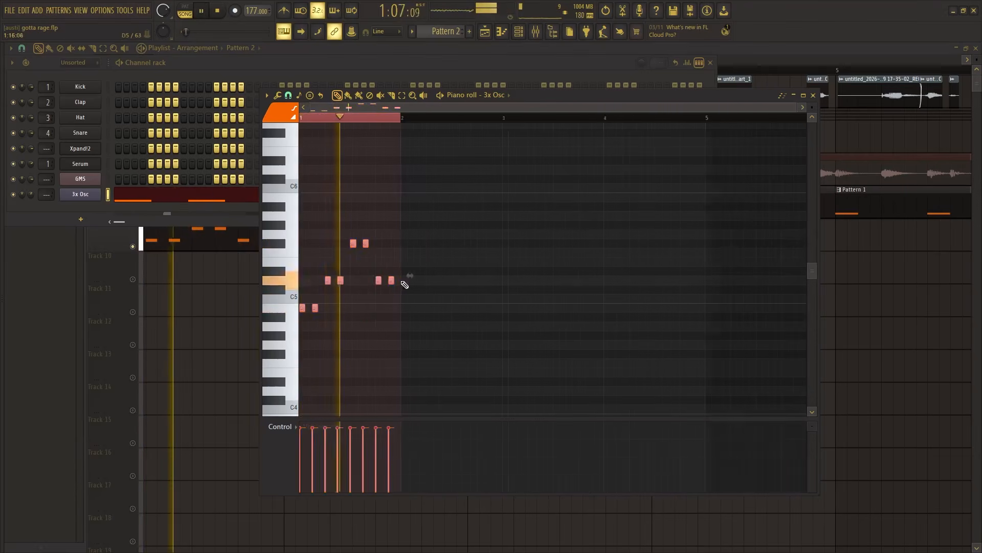
{"action": "key", "text": "ctrl+b"}
{"action": "scroll", "coordinate": [526, 336], "scroll_direction": "down", "scroll_amount": 2}
{"action": "key", "text": "ctrl+a"}
{"action": "scroll", "coordinate": [563, 351], "scroll_direction": "up", "scroll_amount": 5}
{"action": "key", "text": "ctrl+b"}
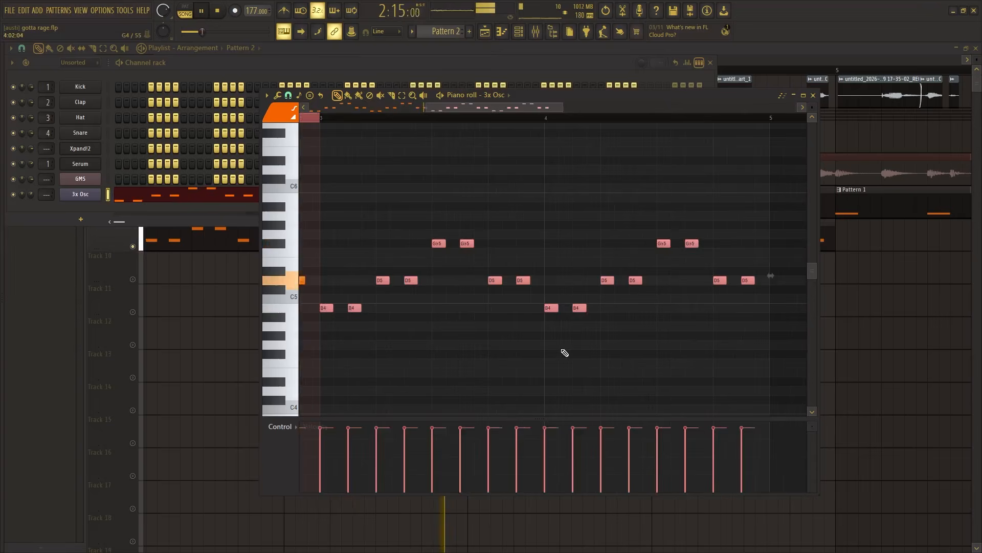
{"action": "scroll", "coordinate": [565, 353], "scroll_direction": "down", "scroll_amount": 3}
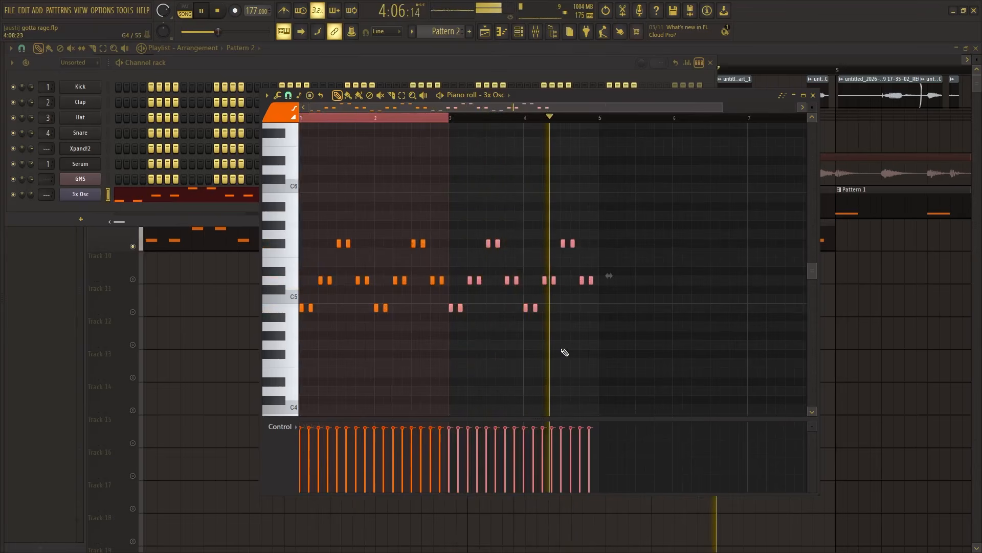
- Duplicate the four-bar 3x Osc phrase into bars 5 to 8 and deselect the notes
{"action": "key", "text": "ctrl+a"}
{"action": "scroll", "coordinate": [665, 324], "scroll_direction": "up", "scroll_amount": 4}
{"action": "key", "text": "ctrl+b"}
{"action": "scroll", "coordinate": [673, 326], "scroll_direction": "down", "scroll_amount": 5}
{"action": "key", "text": "ctrl+d"}
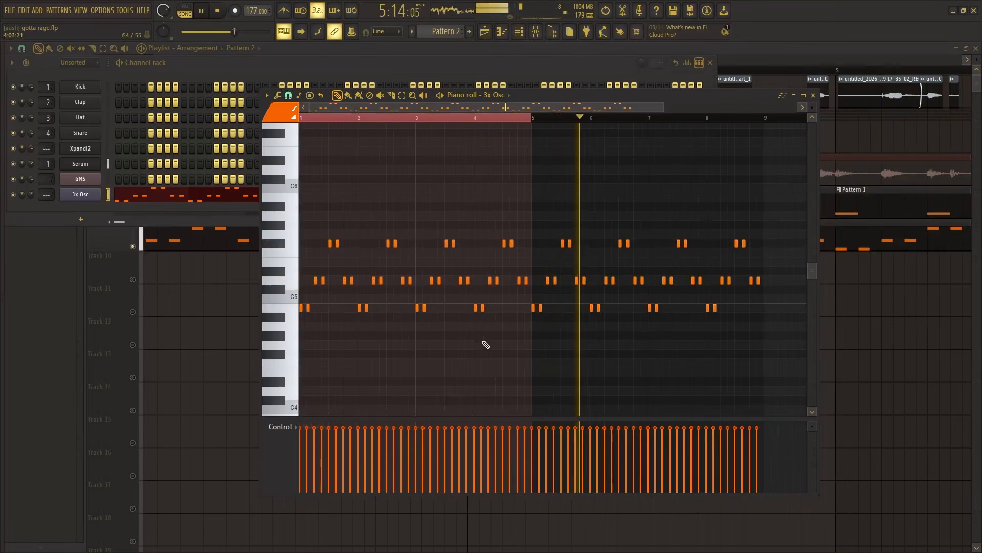
{"action": "scroll", "coordinate": [486, 344], "scroll_direction": "down", "scroll_amount": 2}
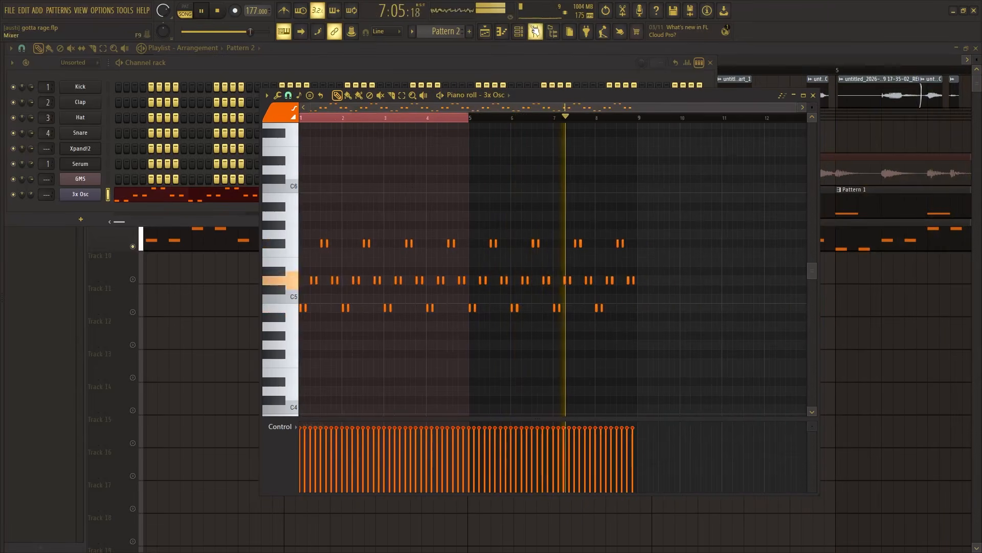
- Undo the last Insert 1 volume change in the mixer and lower the REC track's volume to about 67% (-8.0 dB)
{"action": "left_click", "coordinate": [535, 31]}
{"action": "key", "text": "ctrl+z"}
{"action": "key", "text": "space"}
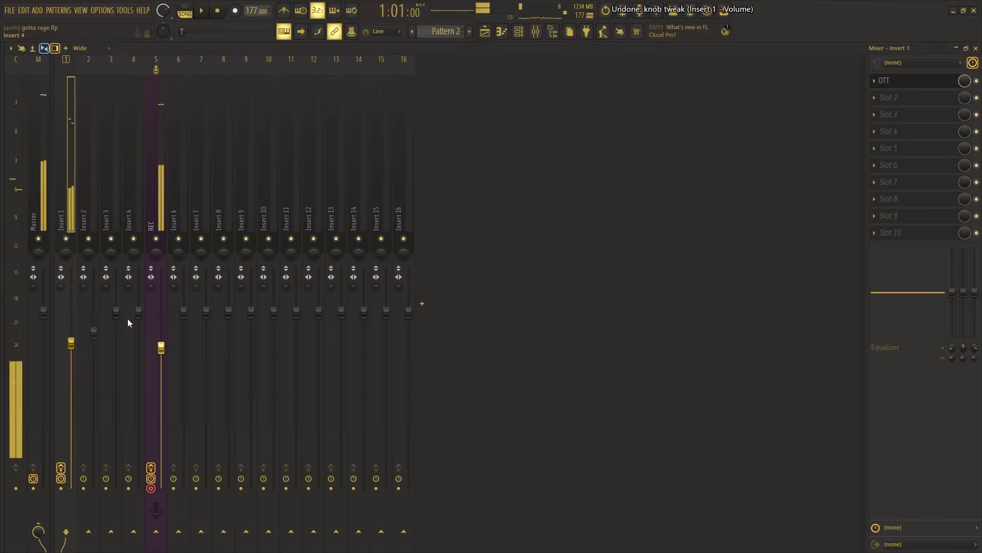
{"action": "key", "text": "space"}
{"action": "left_click_drag", "start_coordinate": [154, 346], "coordinate": [155, 360]}
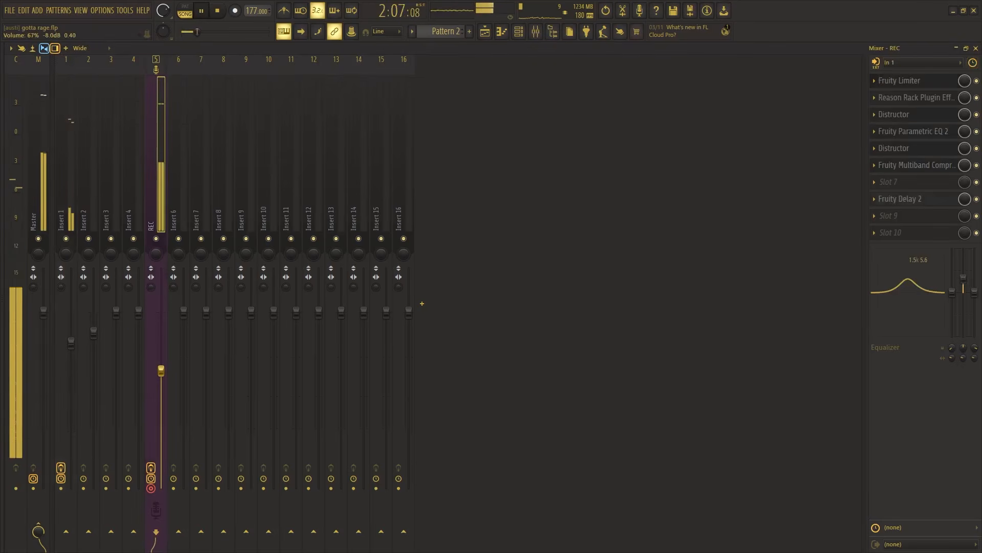
- Lower the Insert 1 volume in the mixer and select the REC track
{"action": "left_click_drag", "start_coordinate": [71, 342], "coordinate": [71, 368]}
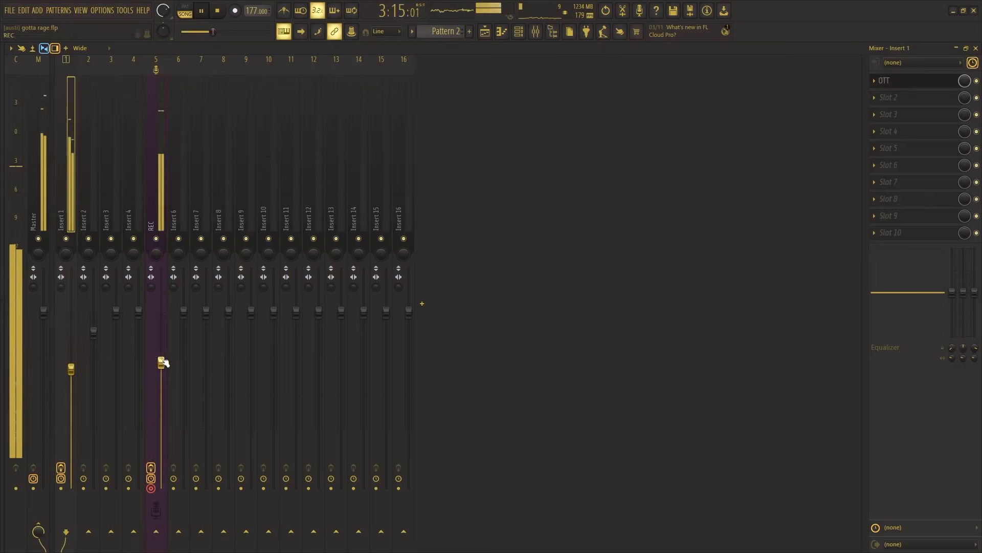
{"action": "left_click", "coordinate": [150, 200]}
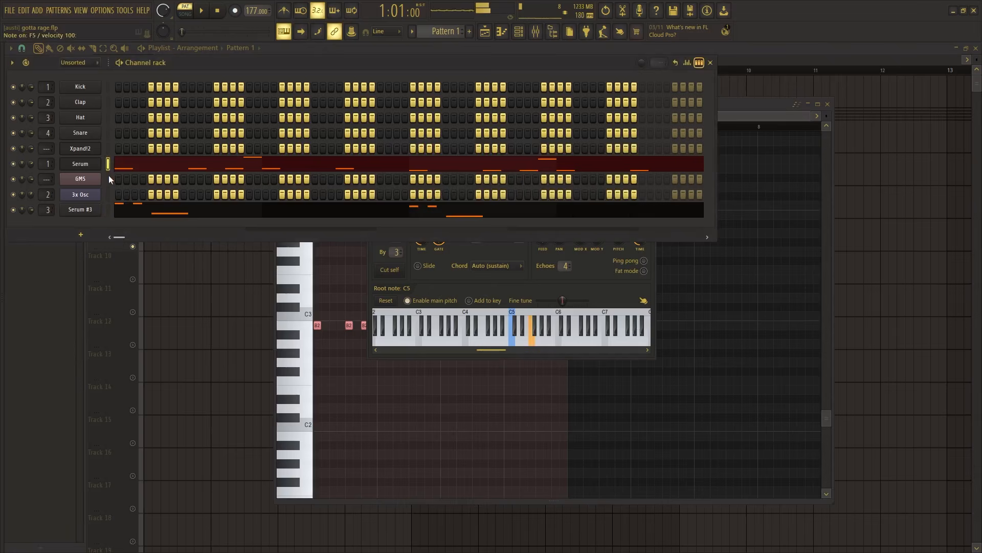
- Play Pattern 1 to hear the Serum bass and open the Serum channel's instrument
{"action": "key", "text": "space"}
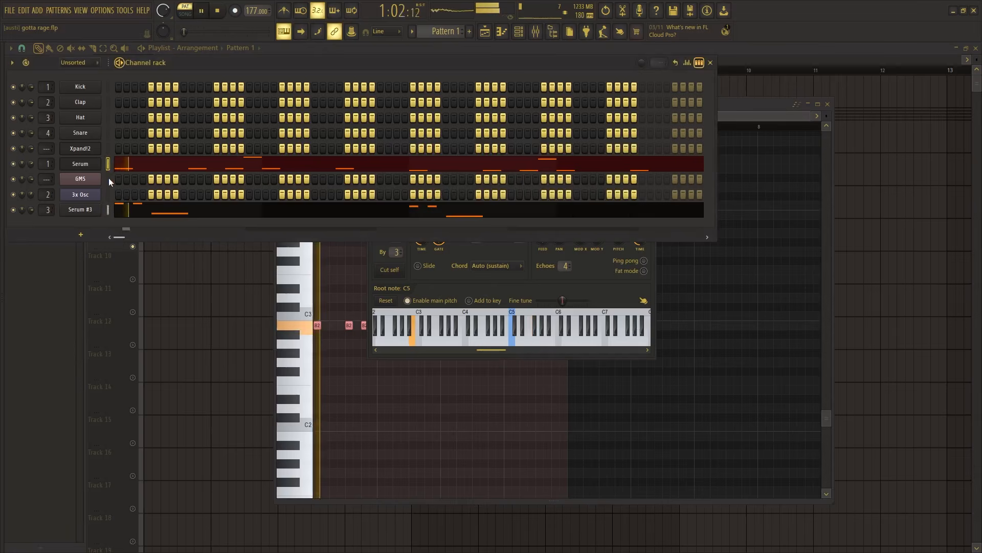
{"action": "key", "text": "space"}
{"action": "key", "text": "space"}
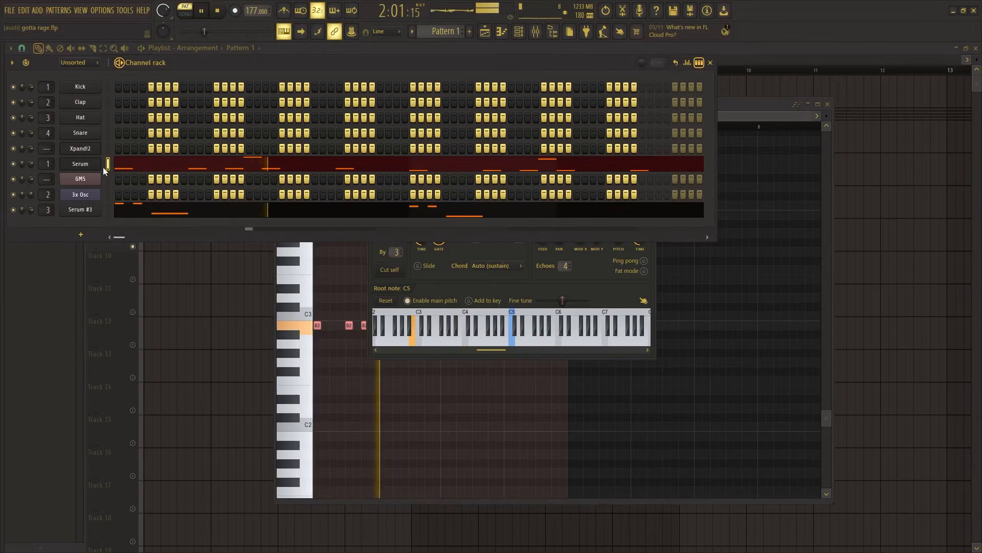
{"action": "left_click", "coordinate": [81, 164]}
{"action": "left_click", "coordinate": [81, 164]}
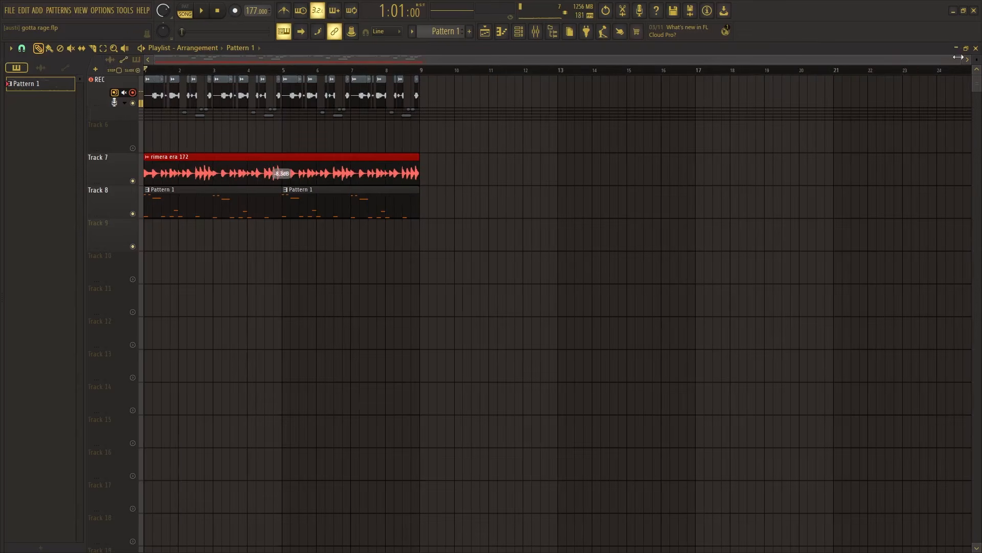
- Stretch the playlist view to about 12 bars, reposition the Serum windows, and open Serum #3 from the channel rack
{"action": "left_click_drag", "start_coordinate": [958, 57], "coordinate": [513, 52]}
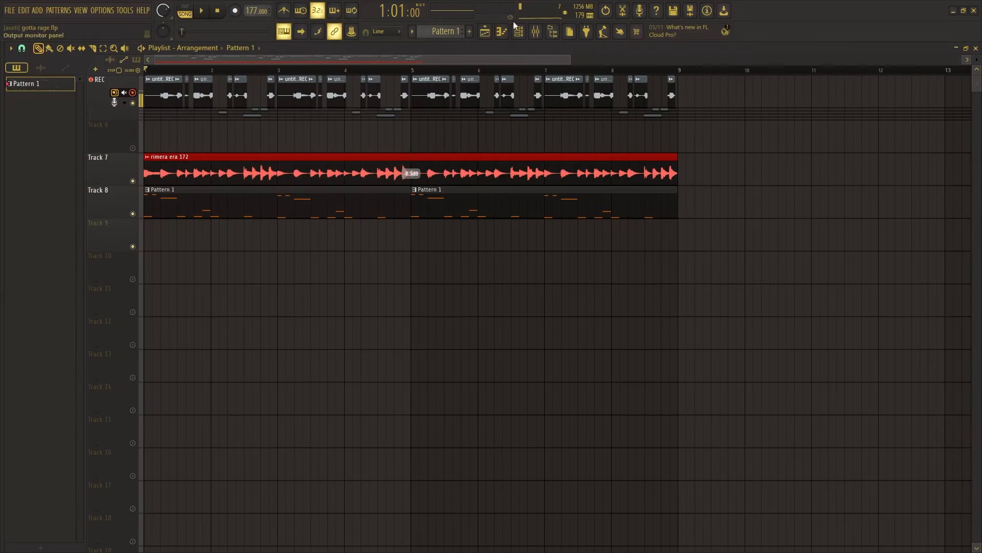
{"action": "left_click", "coordinate": [531, 30]}
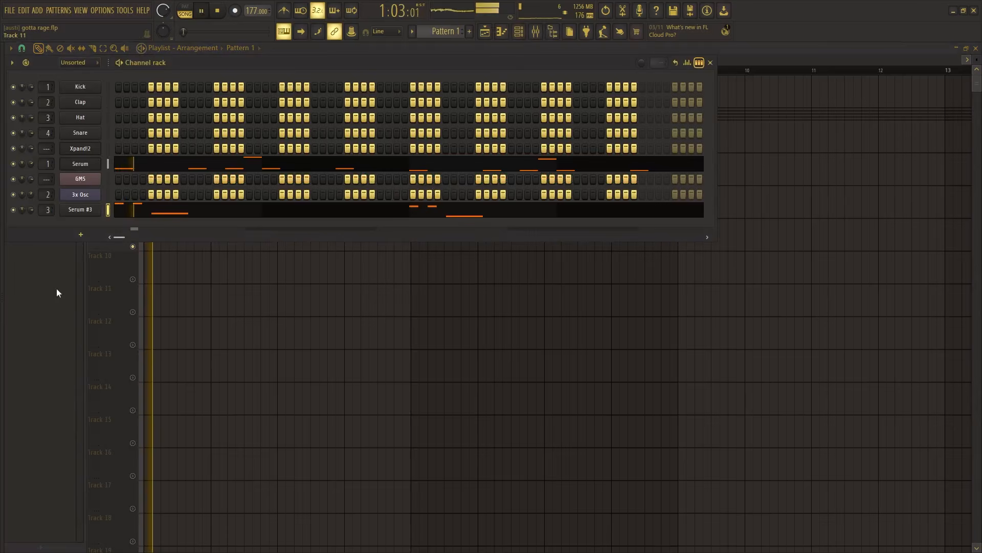
{"action": "left_click", "coordinate": [95, 209]}
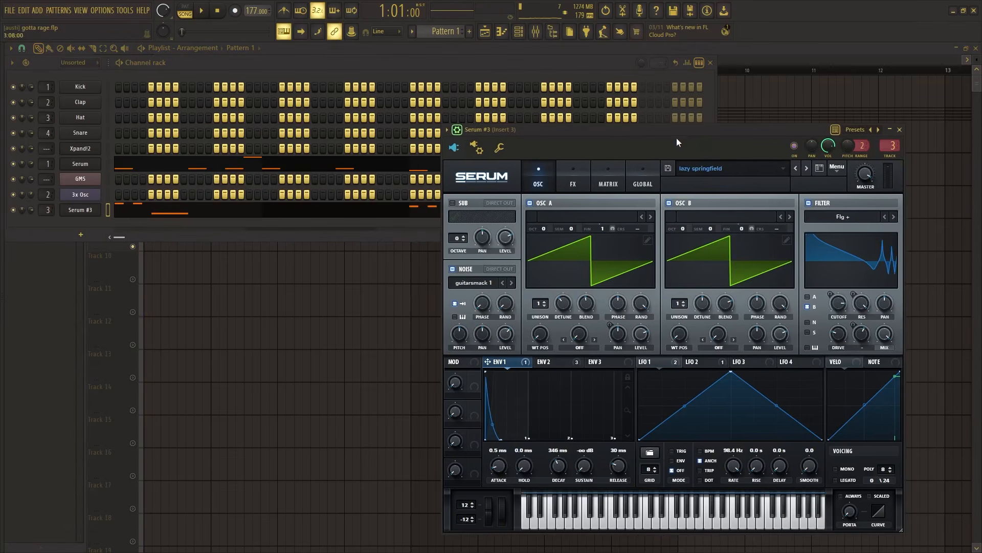
{"action": "left_click_drag", "start_coordinate": [676, 142], "coordinate": [475, 75]}
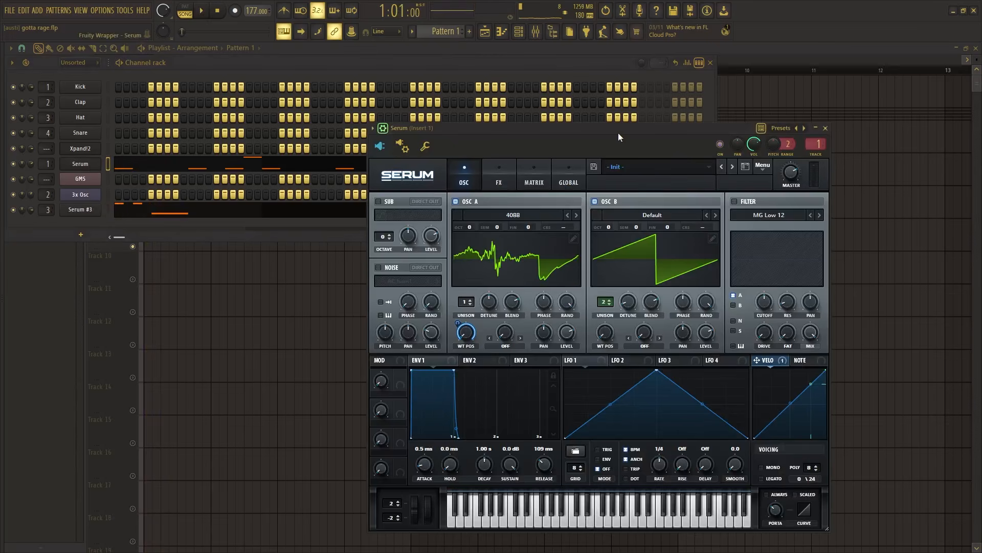
{"action": "left_click_drag", "start_coordinate": [618, 137], "coordinate": [487, 88]}
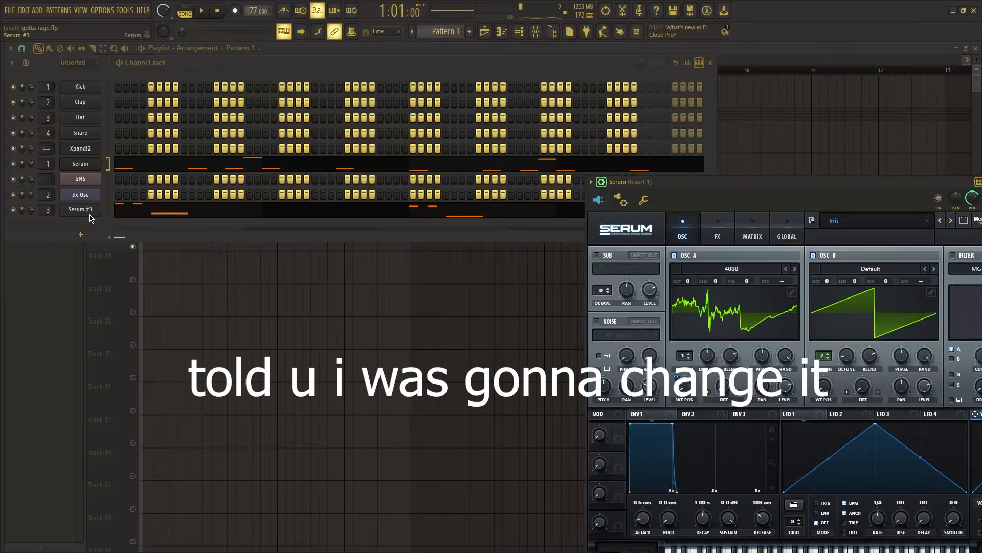
{"action": "left_click", "coordinate": [90, 216]}
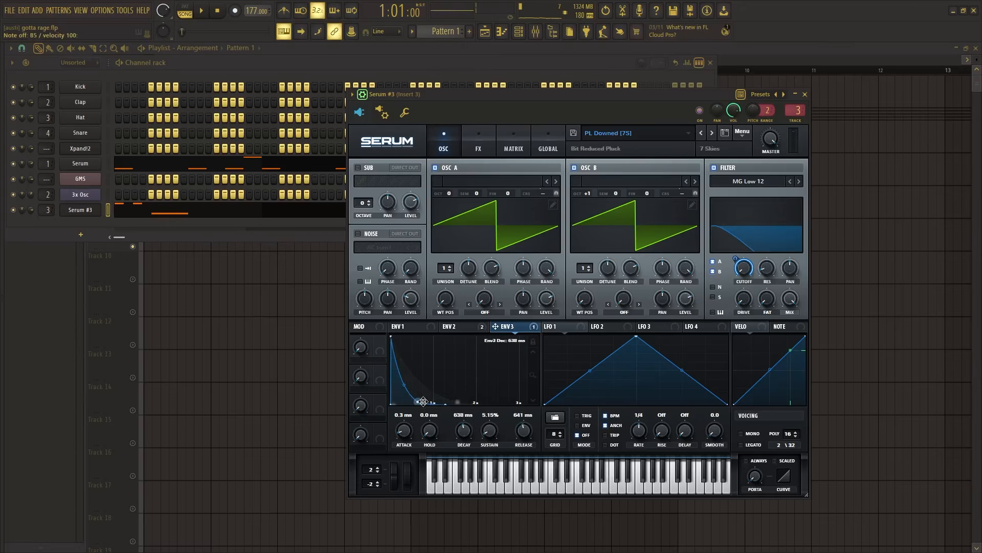
- Audition the Serum #3 sound, change its filter type to Flg -, and show envelope 2
{"action": "key", "text": "u"}
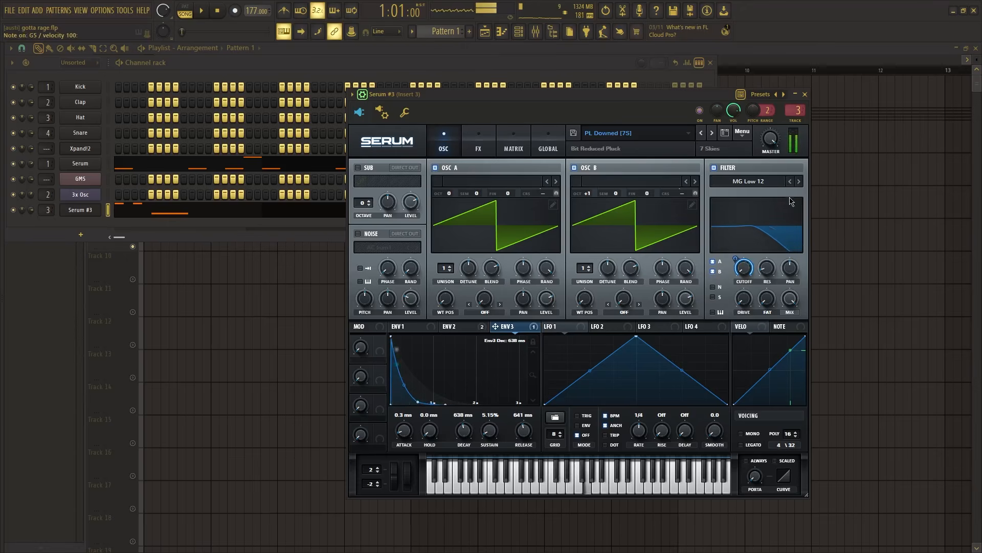
{"action": "left_click", "coordinate": [764, 183]}
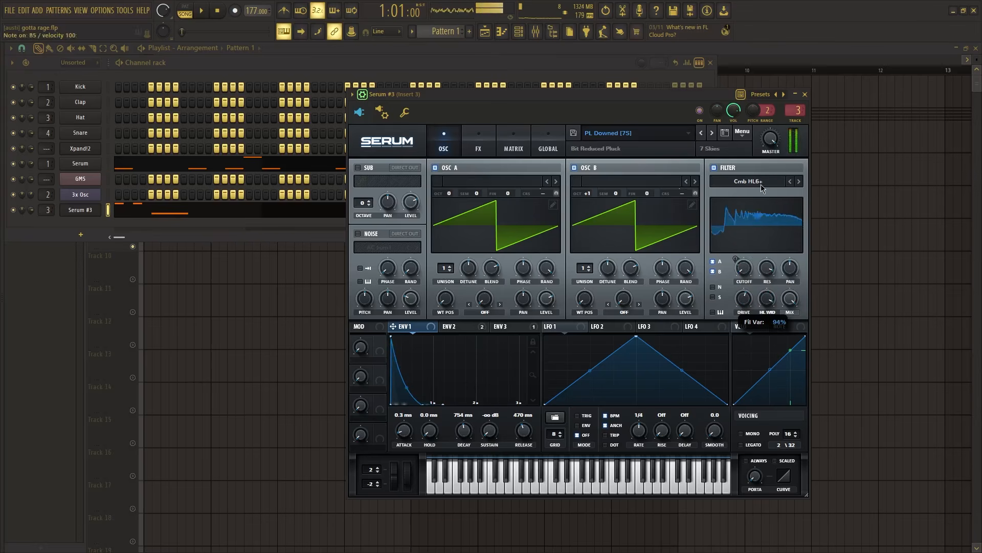
{"action": "scroll", "coordinate": [761, 185], "scroll_direction": "down", "scroll_amount": 4}
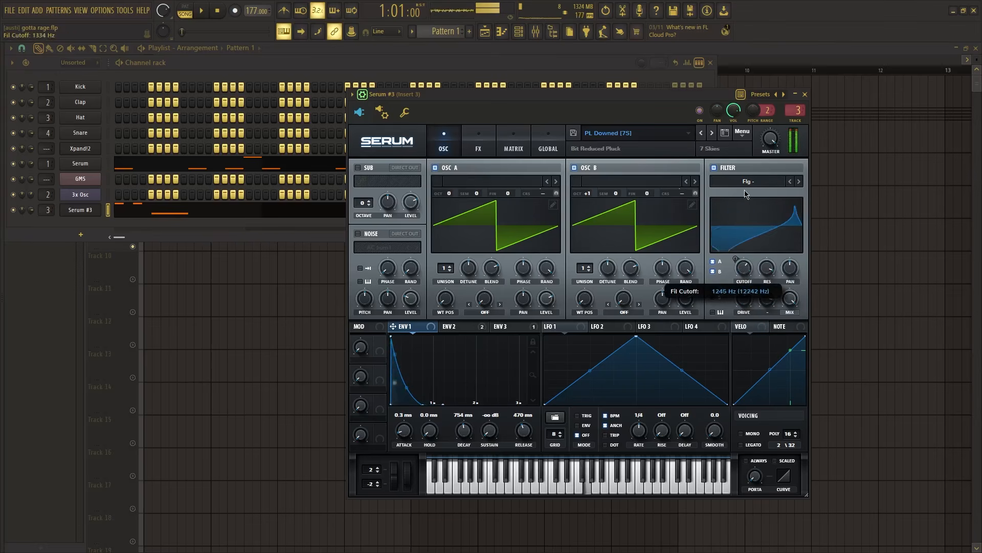
{"action": "left_click", "coordinate": [454, 326]}
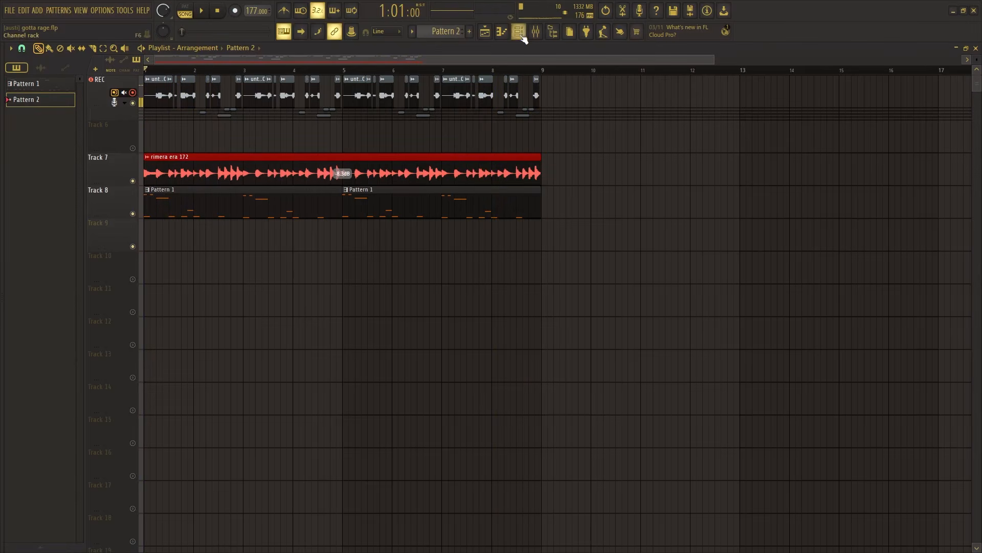
- Open Pattern 1's Serum notes in the piano roll and audition the first B2 note
{"action": "left_click", "coordinate": [519, 32]}
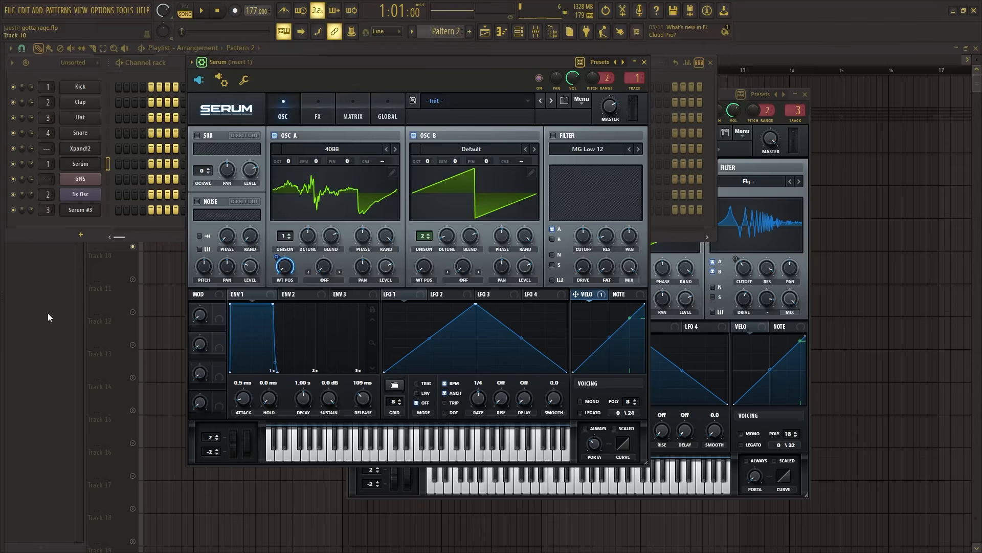
{"action": "right_click", "coordinate": [154, 280]}
{"action": "double_click", "coordinate": [226, 208]}
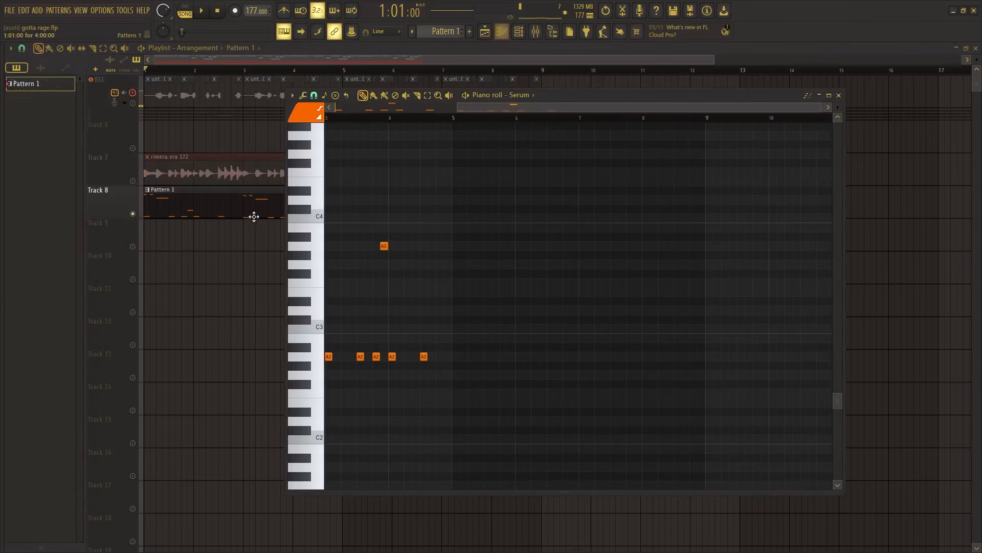
{"action": "left_click_drag", "start_coordinate": [564, 94], "coordinate": [487, 48]}
{"action": "left_click", "coordinate": [251, 290]}
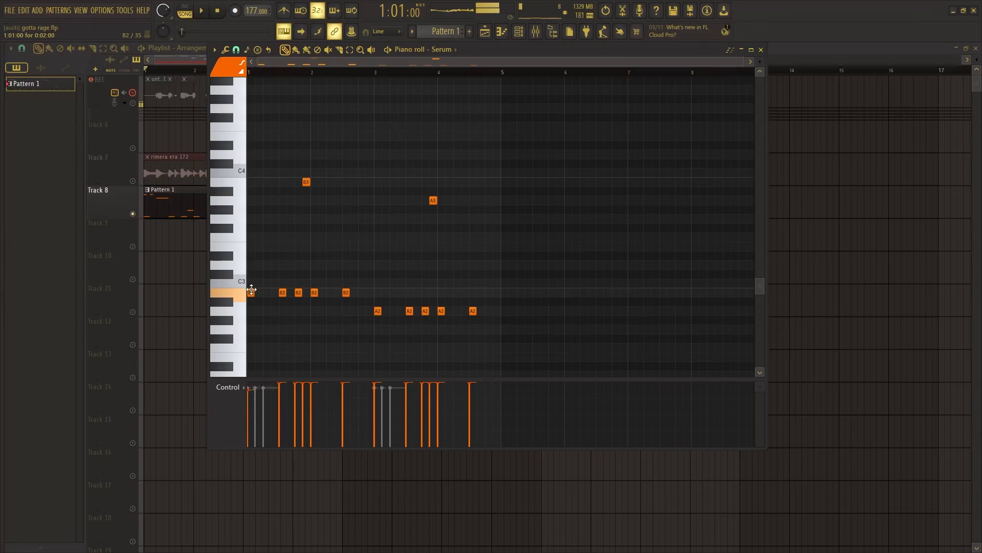
- Adjust the wavetable position of oscillator A in the Serum bass
{"action": "left_click", "coordinate": [525, 31]}
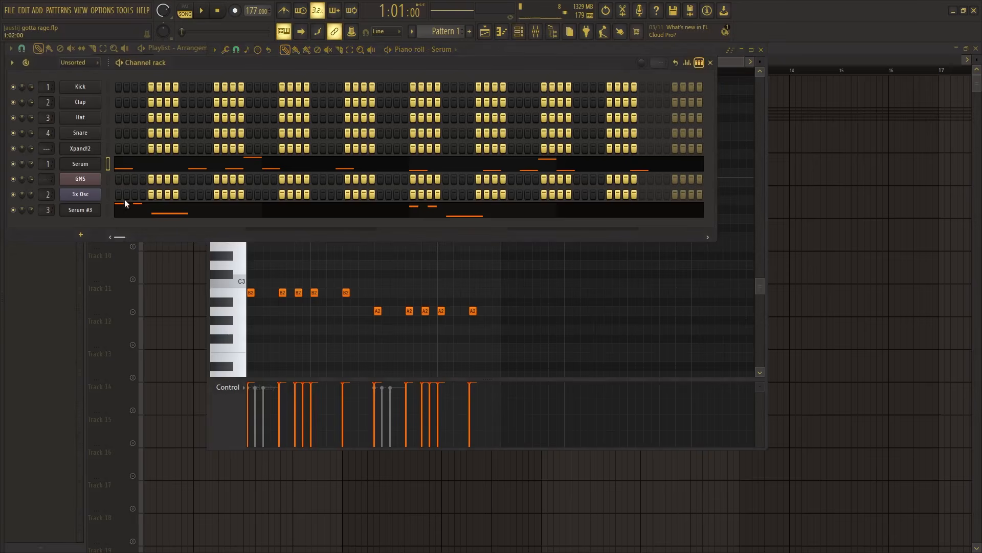
{"action": "left_click", "coordinate": [96, 208]}
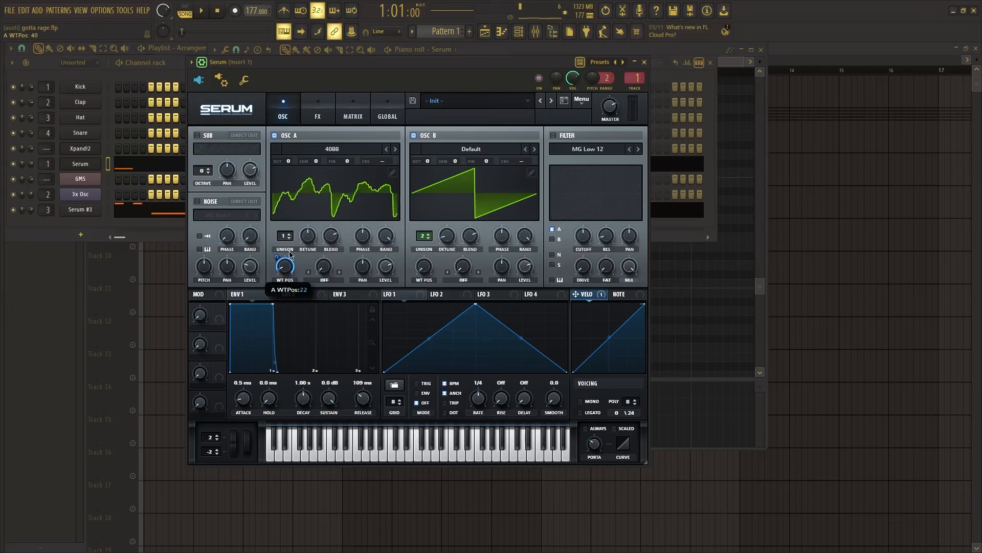
{"action": "mouse_move", "coordinate": [284, 266]}
{"action": "left_mouse_down"}
{"action": "mouse_move", "coordinate": [297, 203]}
{"action": "mouse_move", "coordinate": [290, 264]}
{"action": "left_mouse_up"}
{"action": "key", "text": "space"}
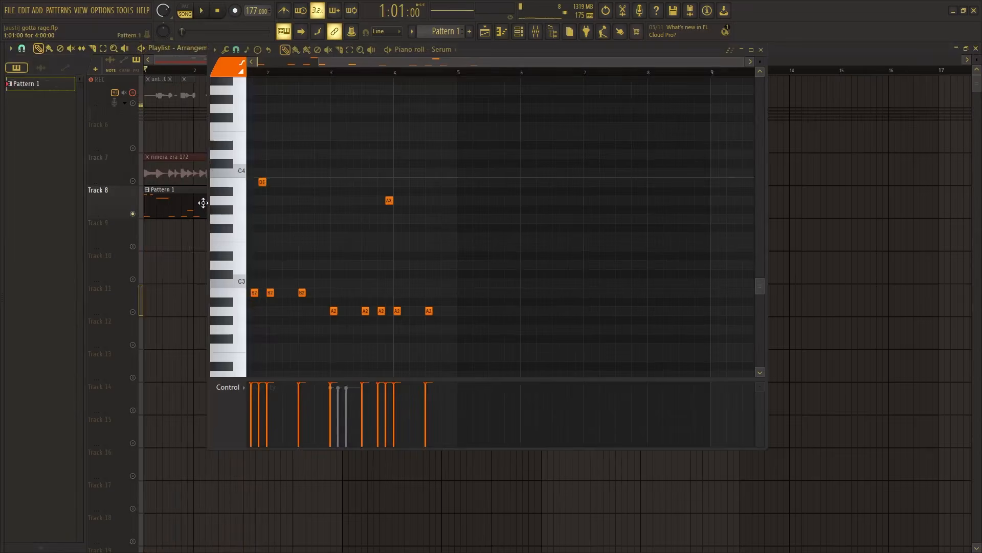
- Lower the velocity of all Serum notes in Pattern 1 and deselect them during playback
{"action": "scroll", "coordinate": [377, 344], "scroll_direction": "right", "scroll_amount": 1}
{"action": "scroll", "coordinate": [399, 230], "scroll_direction": "down", "scroll_amount": 5}
{"action": "scroll", "coordinate": [310, 174], "scroll_direction": "left", "scroll_amount": 3}
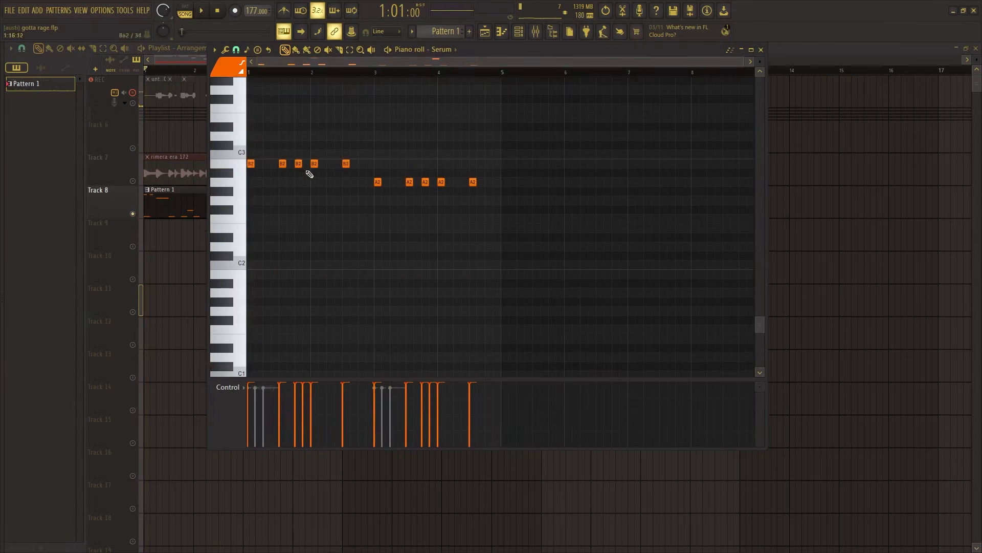
{"action": "key", "text": "ctrl+a"}
{"action": "key", "text": "space"}
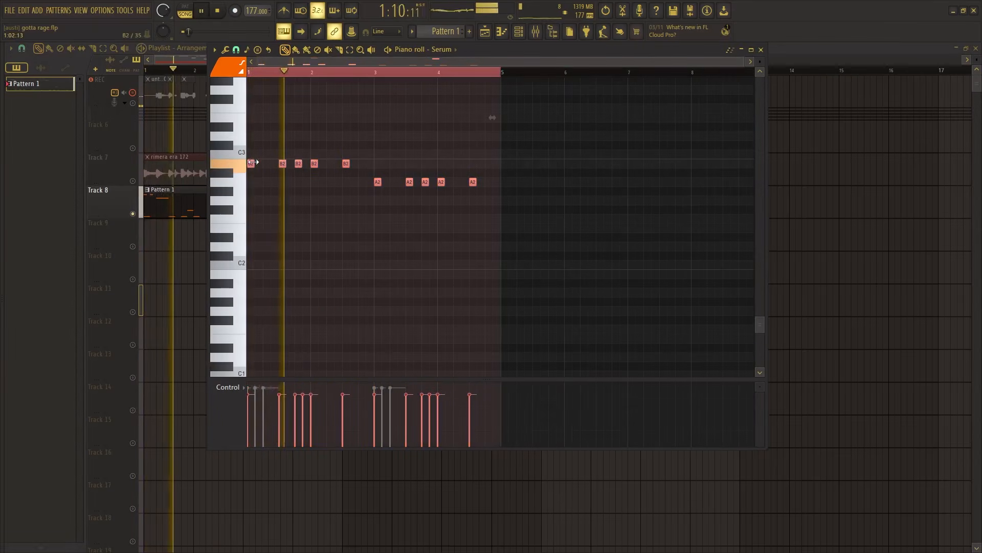
{"action": "right_click", "coordinate": [426, 255]}
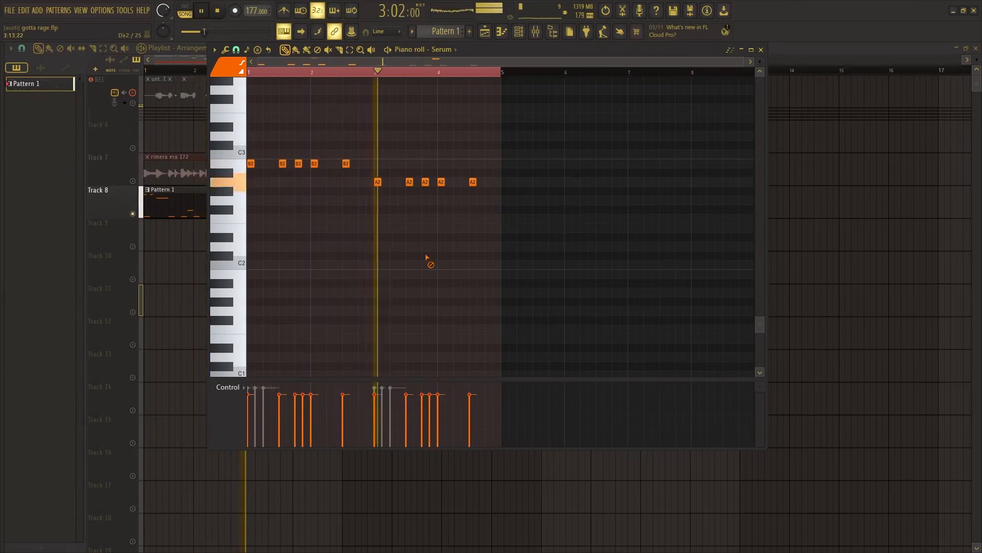
- Return to the playlist and listen to the arrangement with the edited bass pattern
{"action": "left_click", "coordinate": [124, 212]}
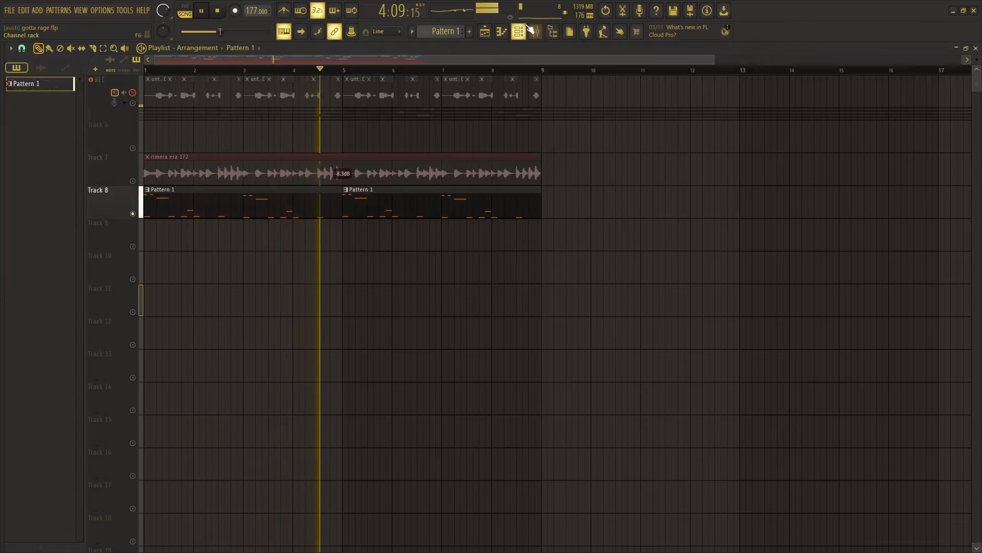
{"action": "key", "text": "space"}
{"action": "scroll", "coordinate": [276, 191], "scroll_direction": "down", "scroll_amount": 2}
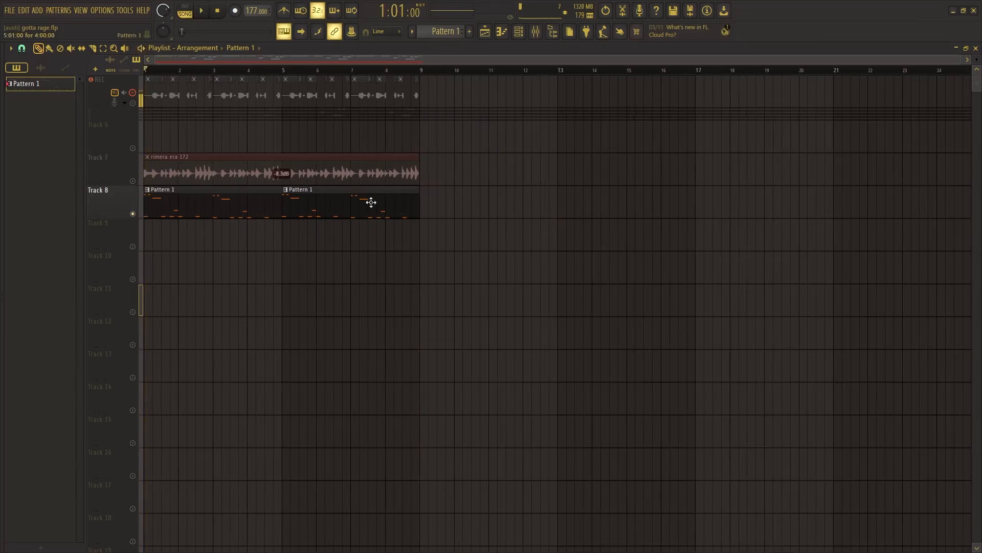
{"action": "key", "text": "space"}
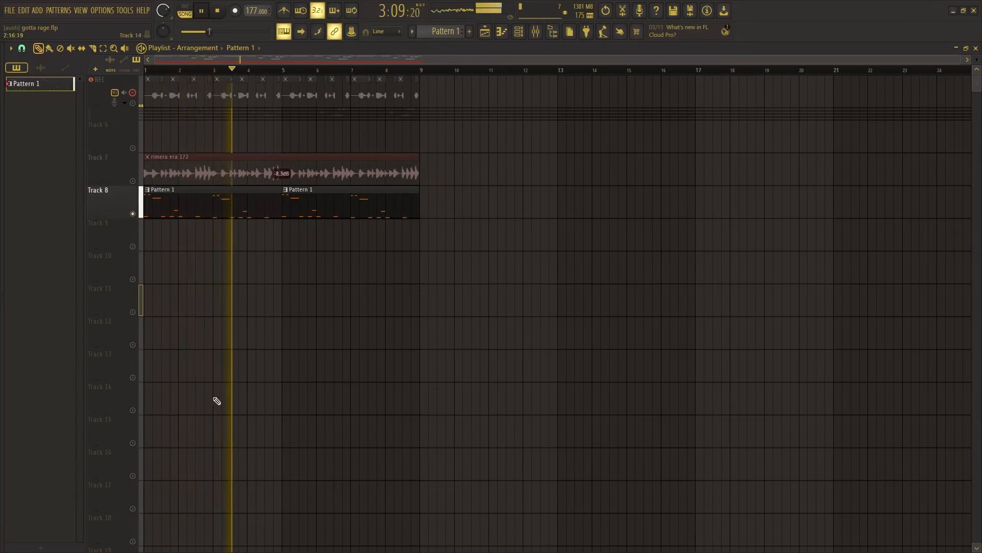
{"action": "key", "text": "space"}
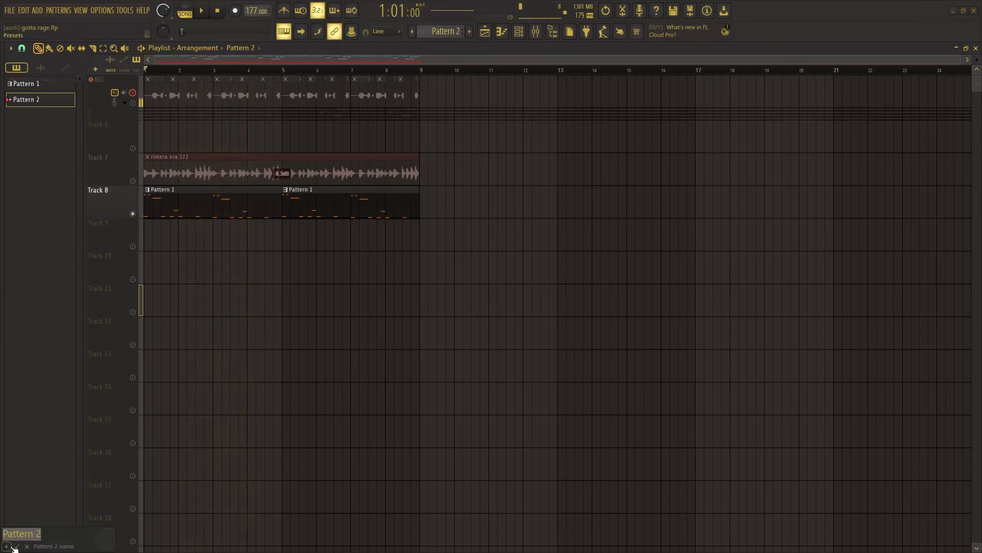
- Place Pattern 2 on Track 8 at bar 9, directly after the Pattern 1 clips
{"action": "left_click_drag", "start_coordinate": [45, 106], "coordinate": [417, 207]}
{"action": "scroll", "coordinate": [423, 202], "scroll_direction": "up", "scroll_amount": 5}
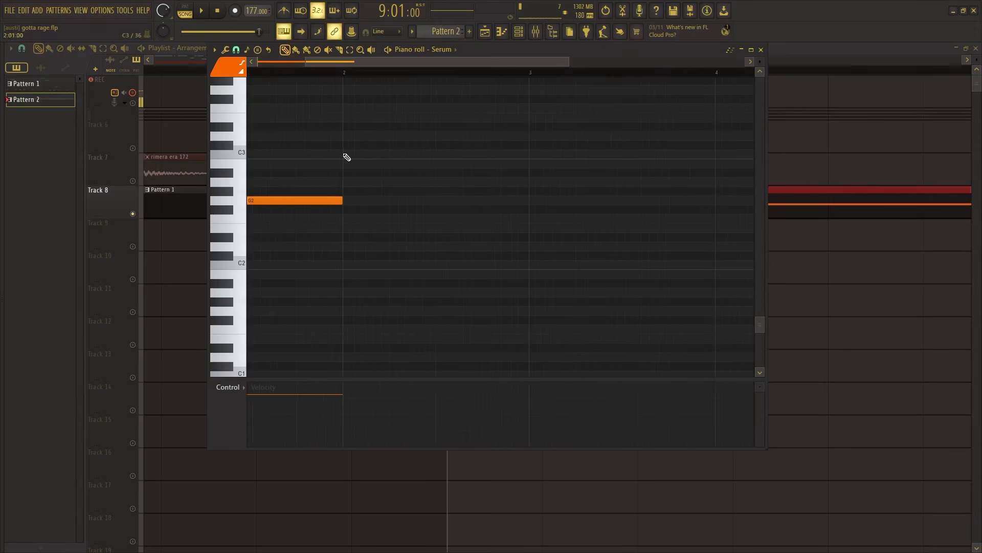
- Extend the second G2 note in Pattern 2's Serum bassline to bar 2 and the last B♭2 note to bar 5, checking playback
{"action": "key", "text": "space"}
{"action": "key", "text": "space"}
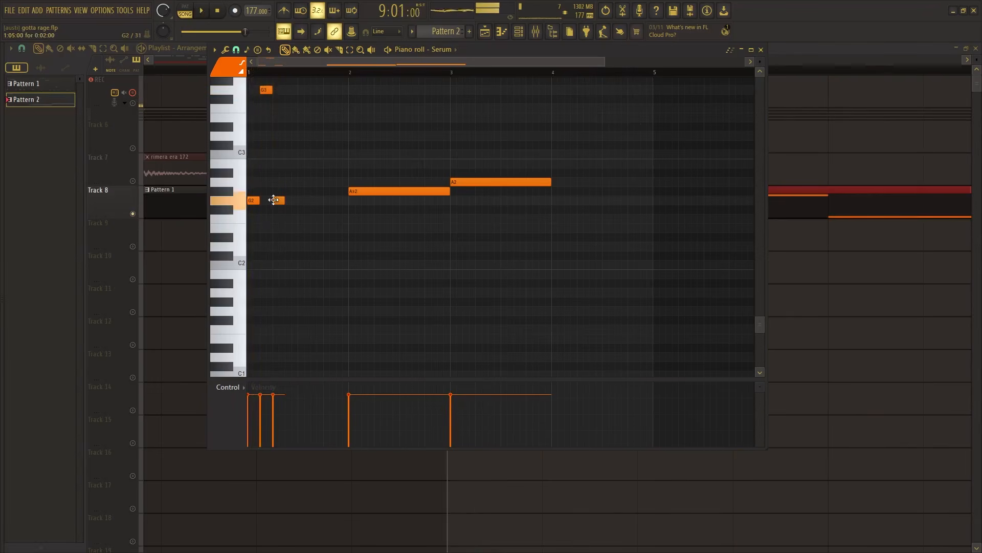
{"action": "left_click_drag", "start_coordinate": [283, 200], "coordinate": [348, 200]}
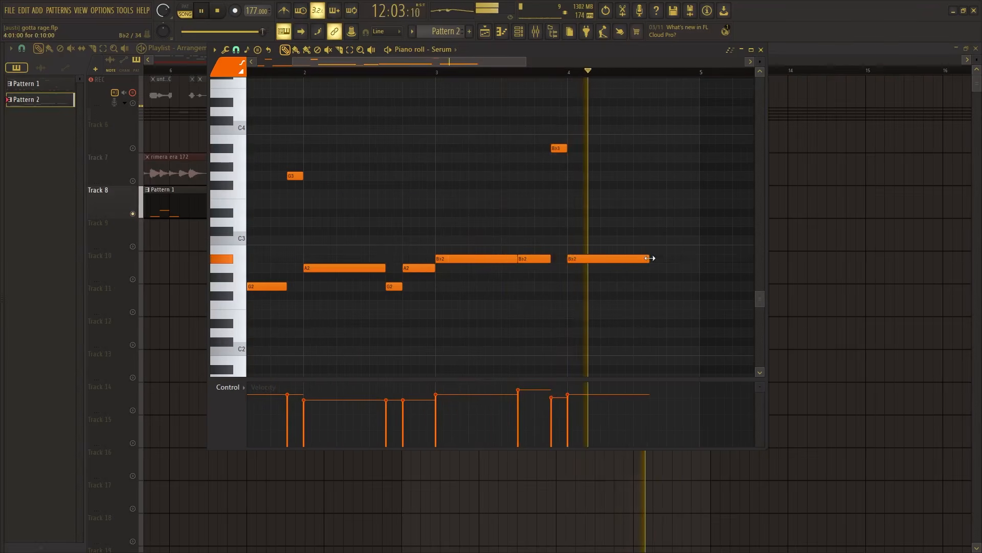
{"action": "left_click_drag", "start_coordinate": [652, 258], "coordinate": [699, 261]}
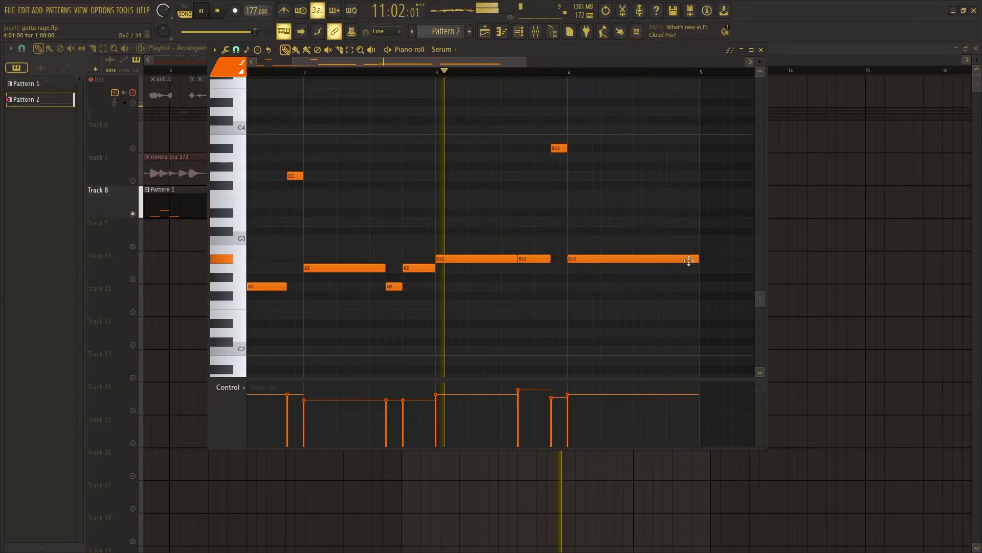
{"action": "key", "text": "space"}
- Add the Distructor effect to slot 2 of mixer track Insert 1, below OTT
{"action": "left_click", "coordinate": [519, 36]}
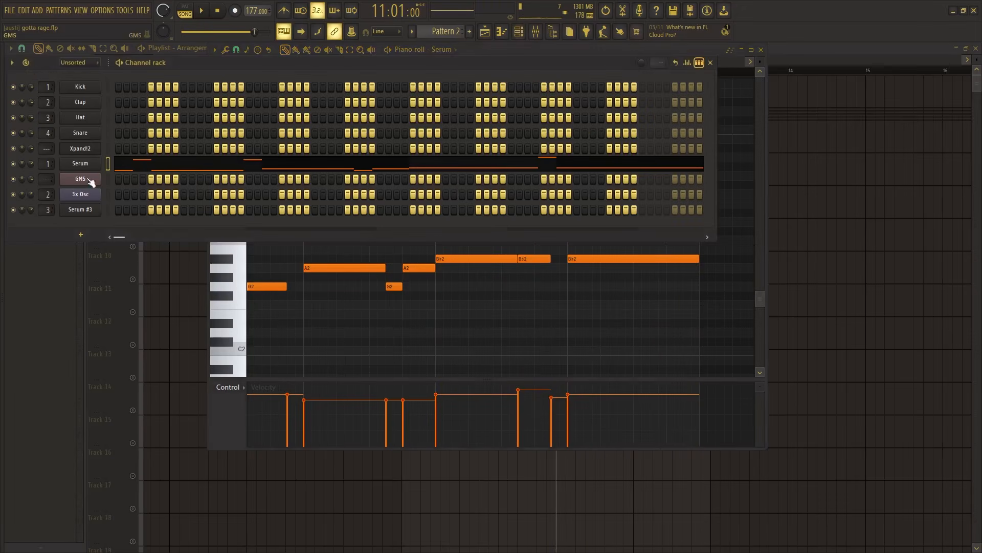
{"action": "left_click", "coordinate": [536, 33]}
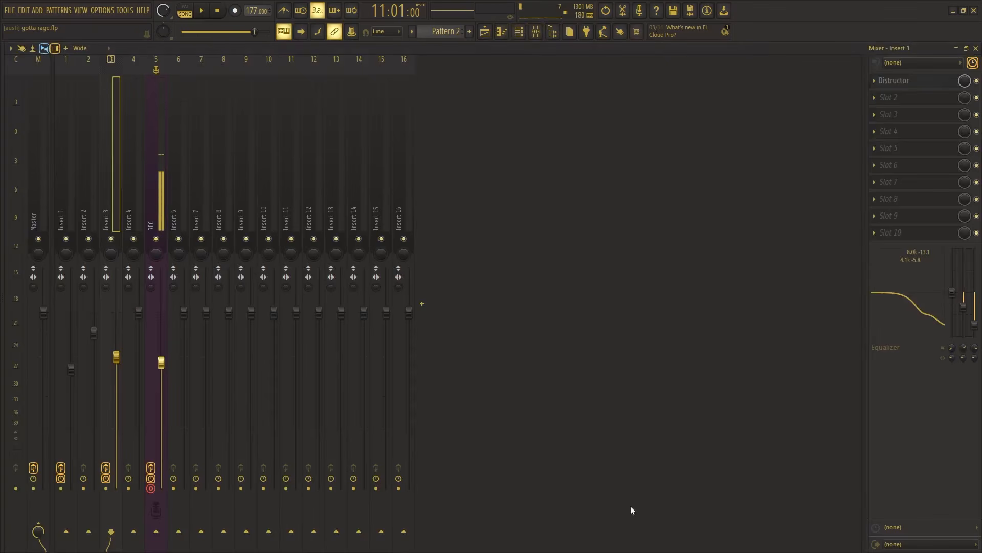
{"action": "left_click", "coordinate": [70, 190]}
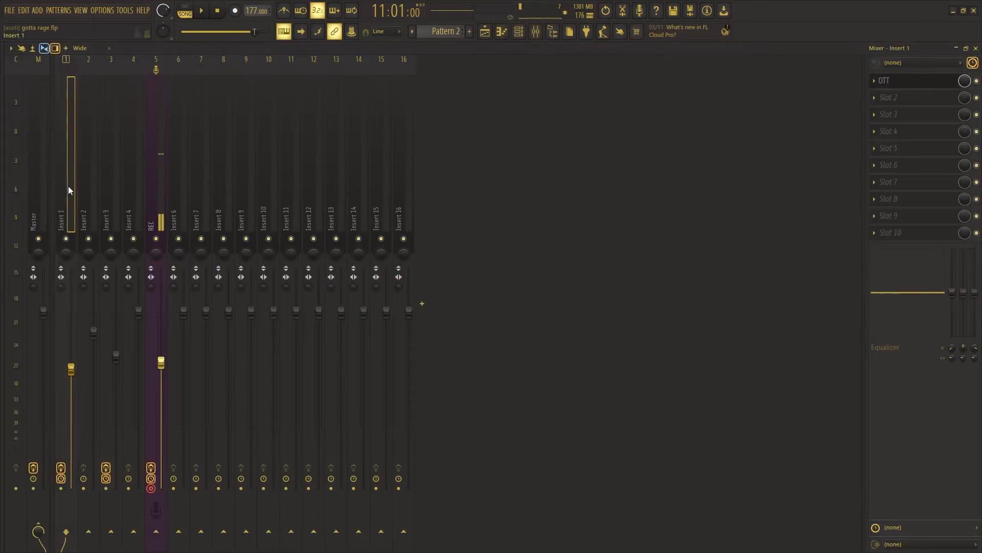
{"action": "left_click", "coordinate": [924, 98]}
{"action": "left_click", "coordinate": [129, 176]}
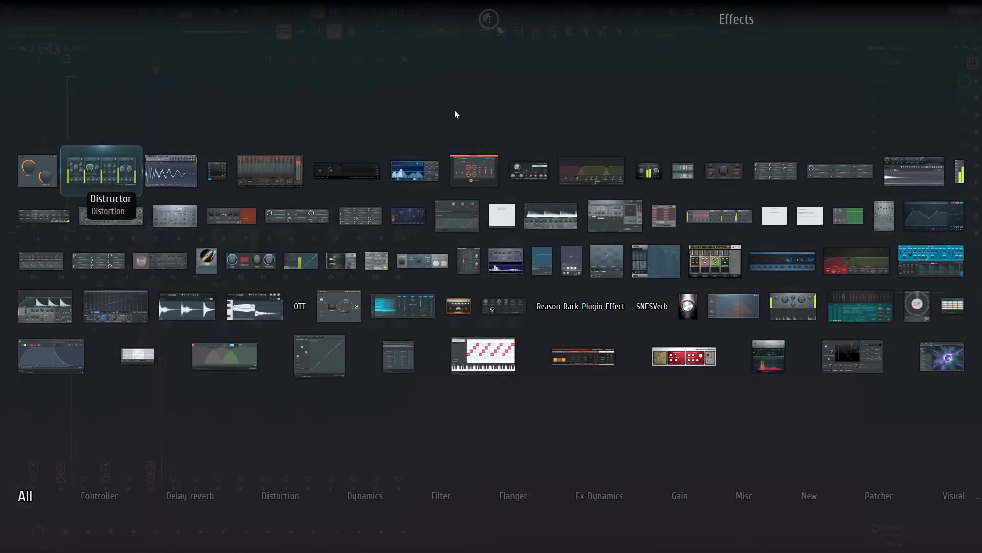
- Load Distructor's Aggro distortion preset on Insert 1, set the Fast dist pre amp to 30%, and listen to the result
{"action": "left_click", "coordinate": [504, 164]}
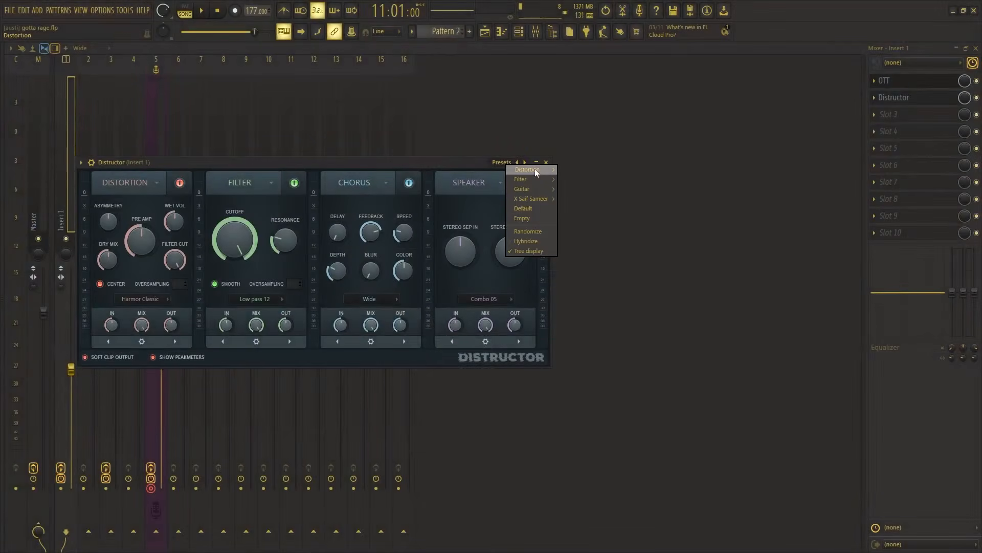
{"action": "mouse_move", "coordinate": [536, 169]}
{"action": "left_click", "coordinate": [576, 171]}
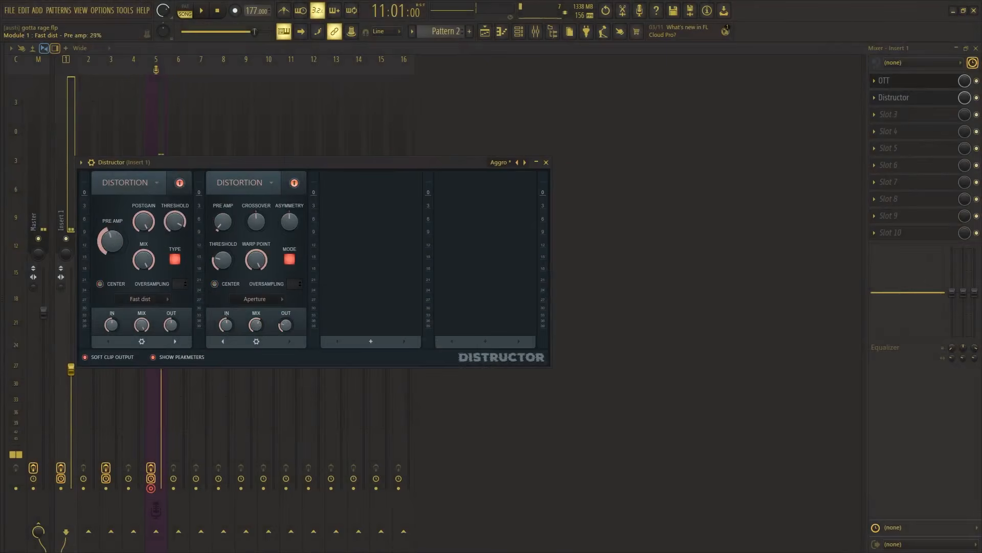
{"action": "key", "text": "b"}
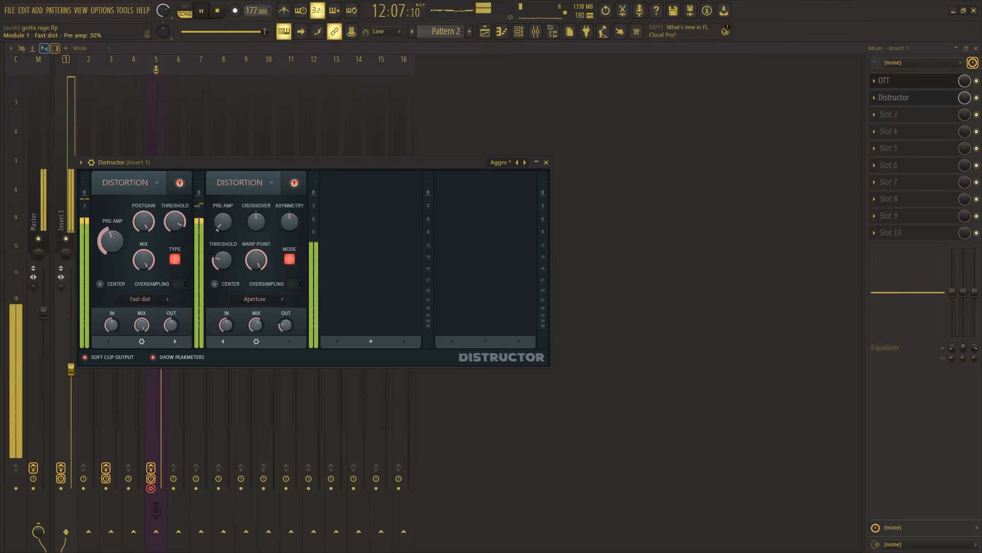
{"action": "key", "text": "space"}
- Return to the playlist and play the arrangement from bar 1 to hear the distorted bass
{"action": "left_click", "coordinate": [976, 49]}
{"action": "right_click", "coordinate": [887, 286]}
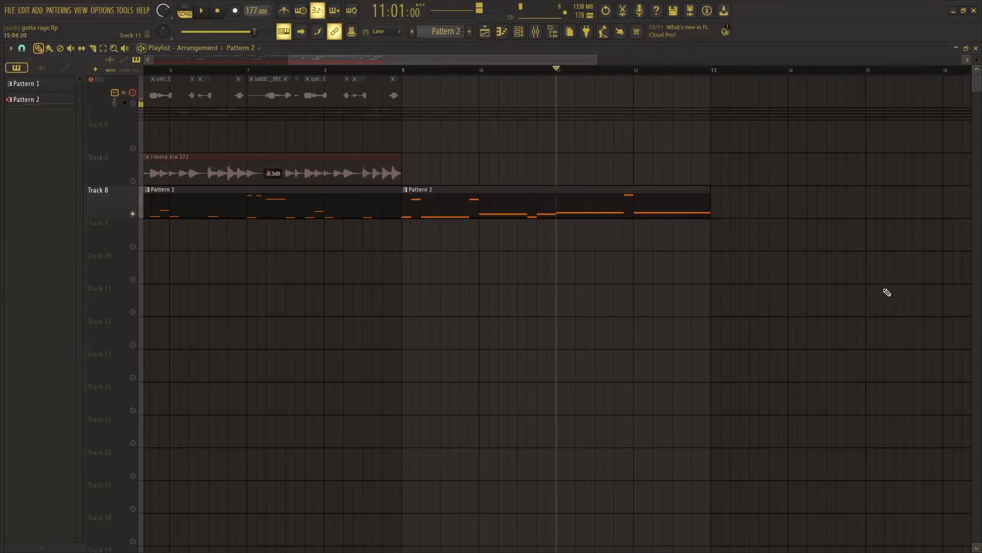
{"action": "scroll", "coordinate": [886, 292], "scroll_direction": "down", "scroll_amount": 2}
{"action": "left_click_drag", "start_coordinate": [226, 70], "coordinate": [145, 71]}
{"action": "key", "text": "space"}
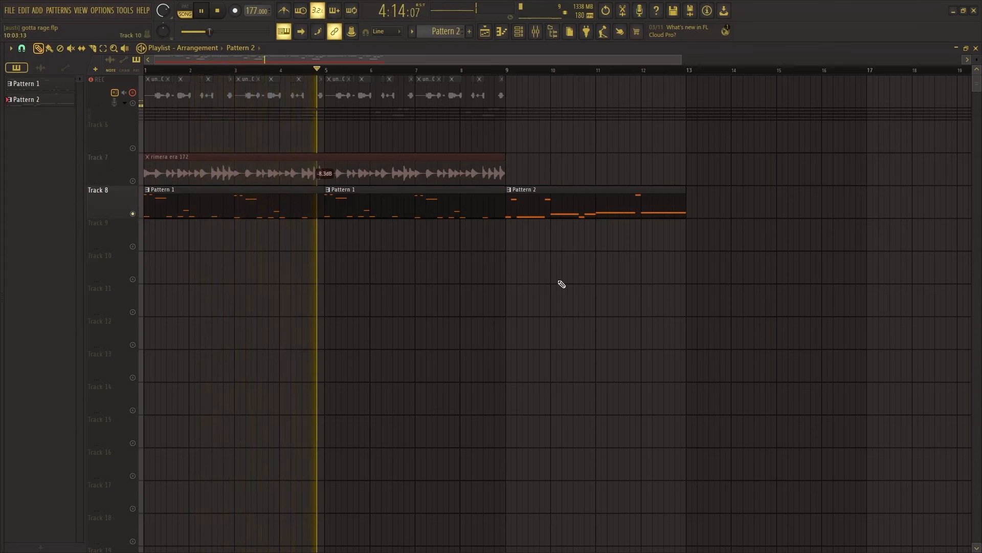
{"action": "scroll", "coordinate": [491, 273], "scroll_direction": "up", "scroll_amount": 5}
{"action": "scroll", "coordinate": [521, 261], "scroll_direction": "down", "scroll_amount": 5}
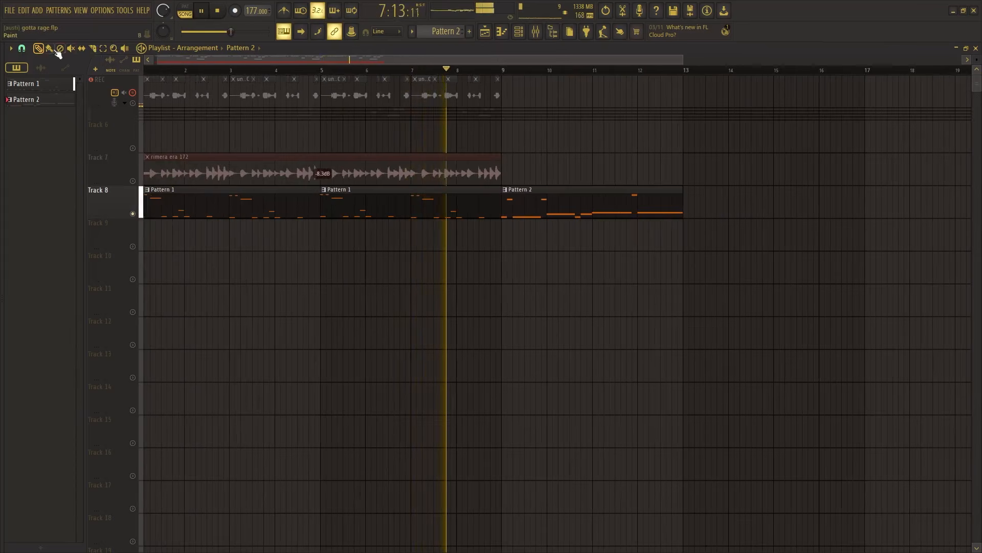
- Change the playlist's snap resolution and place a second Pattern 2 clip on Track 8 at bar 13
{"action": "left_click", "coordinate": [21, 47]}
{"action": "left_click", "coordinate": [30, 145]}
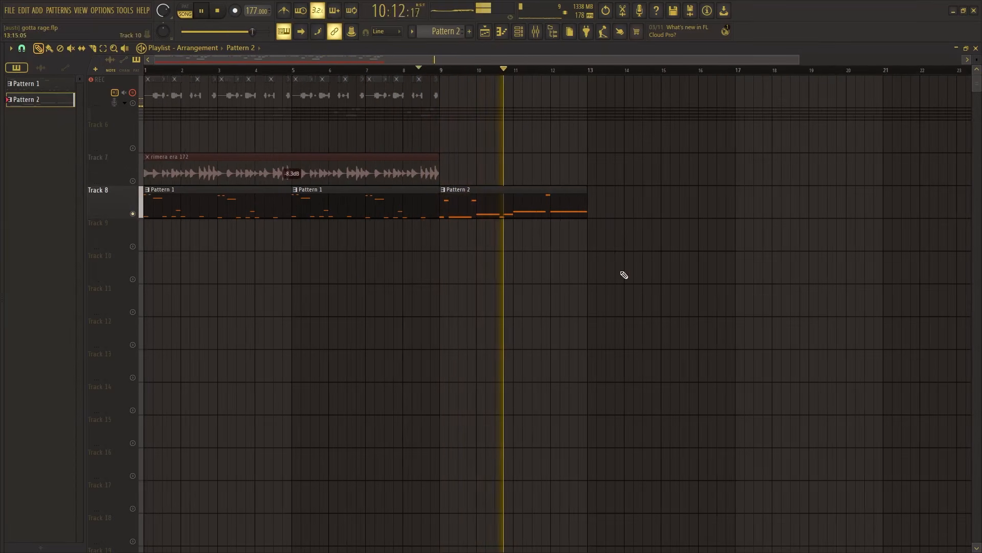
{"action": "left_click", "coordinate": [592, 207]}
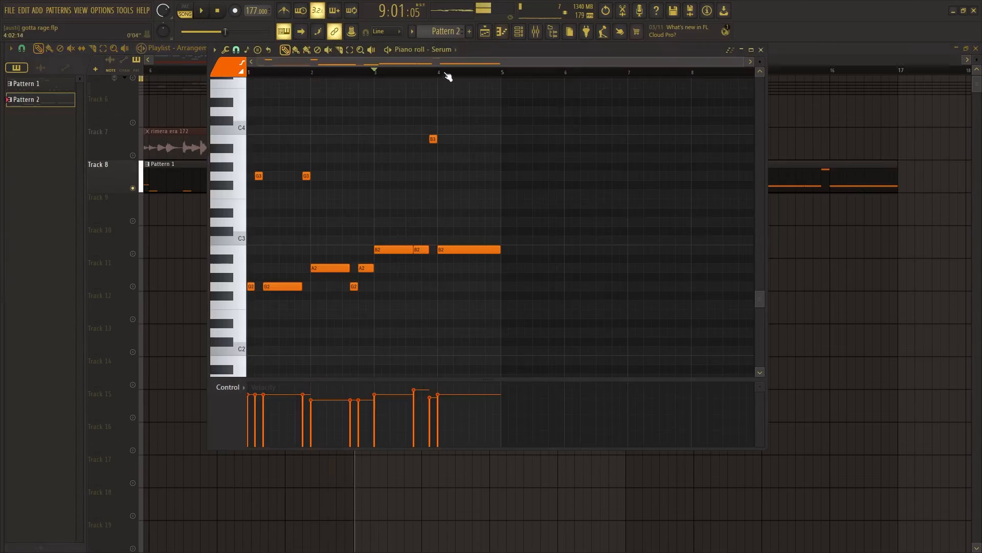
- Write a four-bar 3x Osc arpeggio in Pattern 2 with octave-jumping G, A and B notes following the bassline, and play it back
{"action": "left_click", "coordinate": [444, 50]}
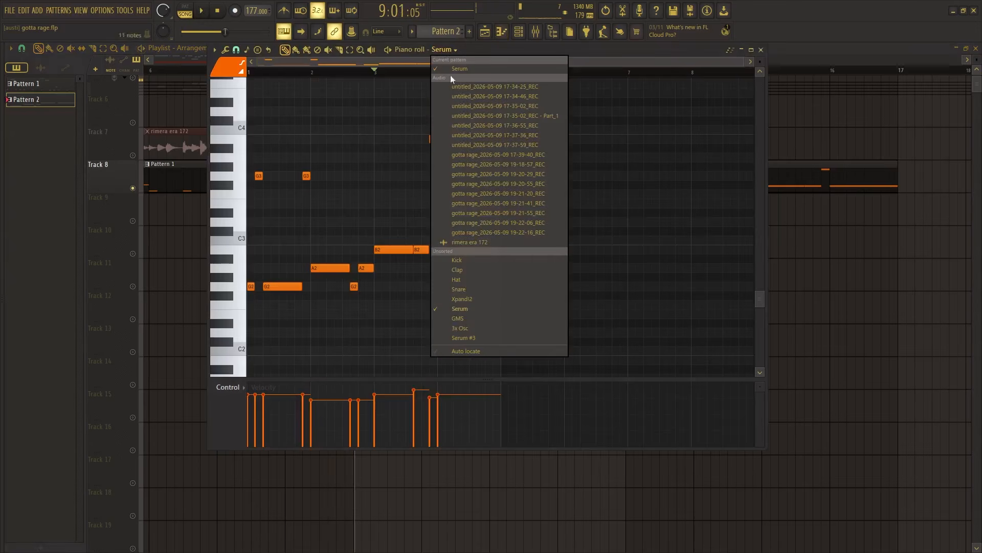
{"action": "left_click", "coordinate": [463, 327]}
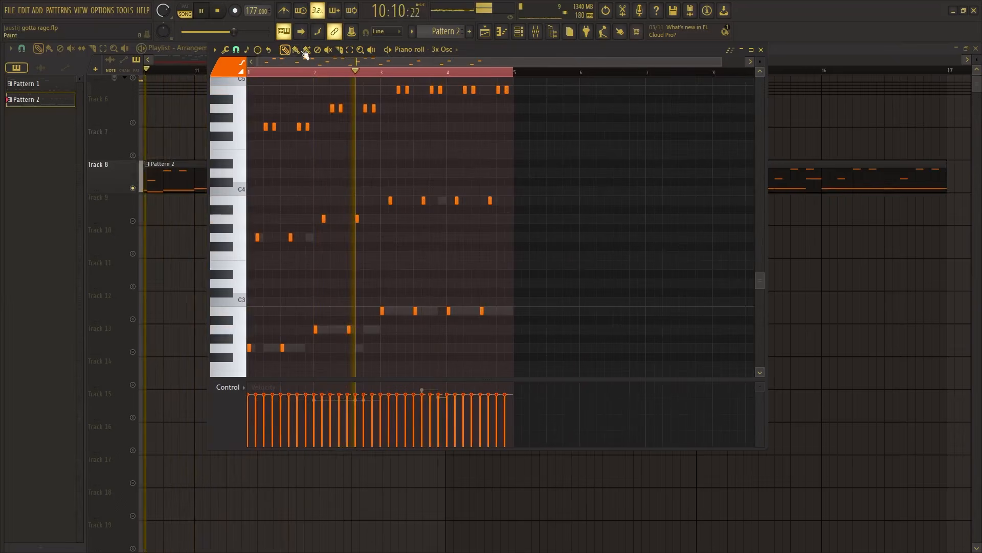
{"action": "key", "text": "space"}
{"action": "key", "text": "space"}
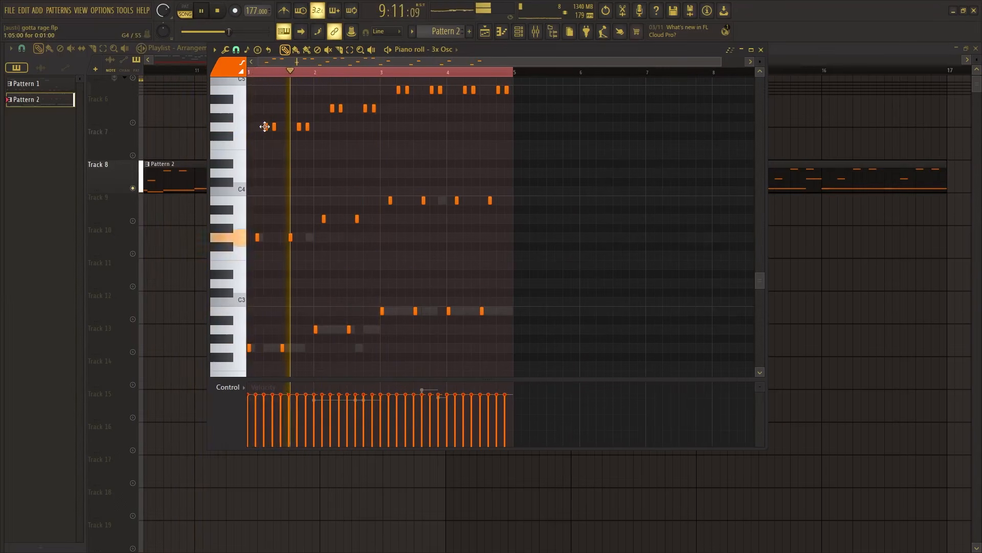
{"action": "scroll", "coordinate": [362, 153], "scroll_direction": "up", "scroll_amount": 2}
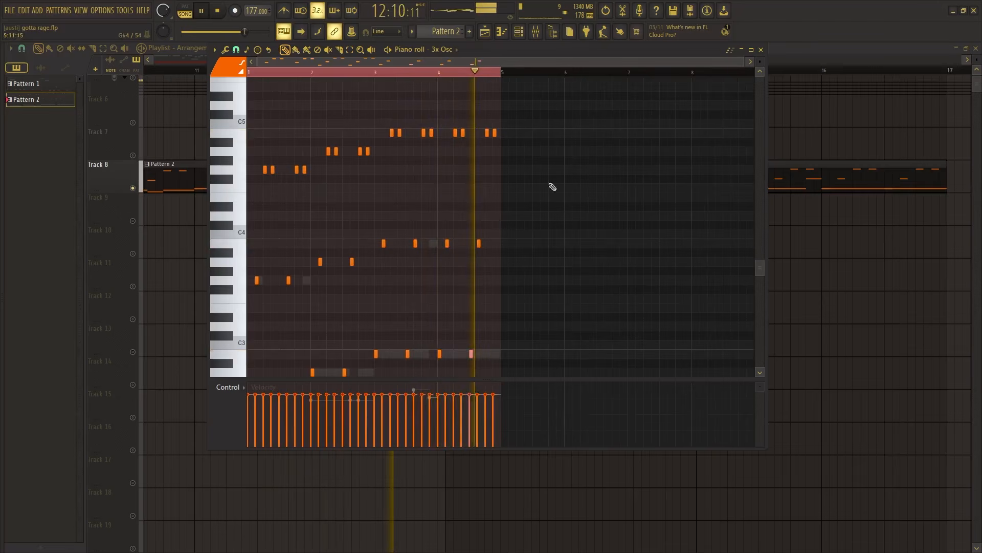
- Duplicate the 3x Osc arpeggio to fill eight bars, transpose all its notes up one octave and open the 3x Osc channel
{"action": "key", "text": "ctrl+b"}
{"action": "key", "text": "ctrl+a"}
{"action": "key", "text": "ctrl+Up"}
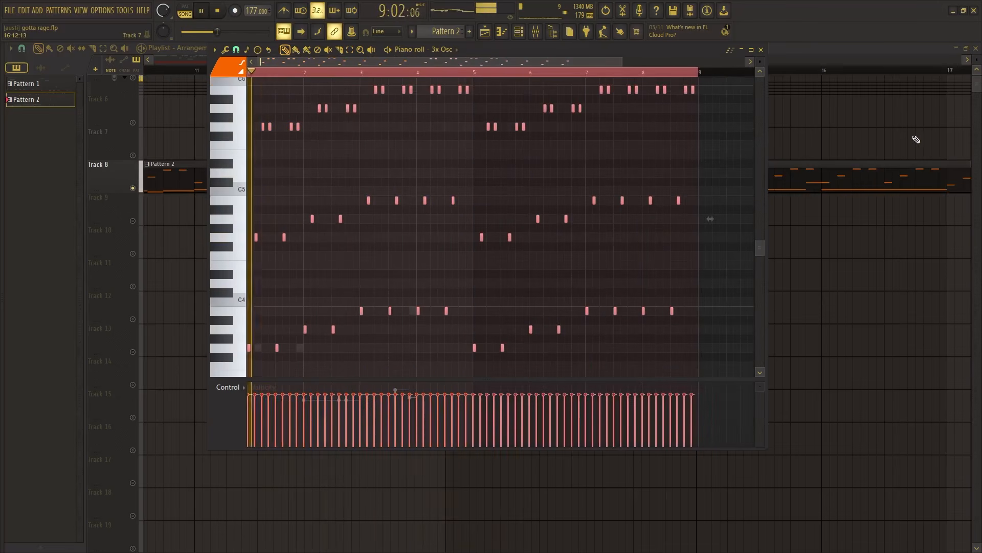
{"action": "left_click", "coordinate": [518, 32]}
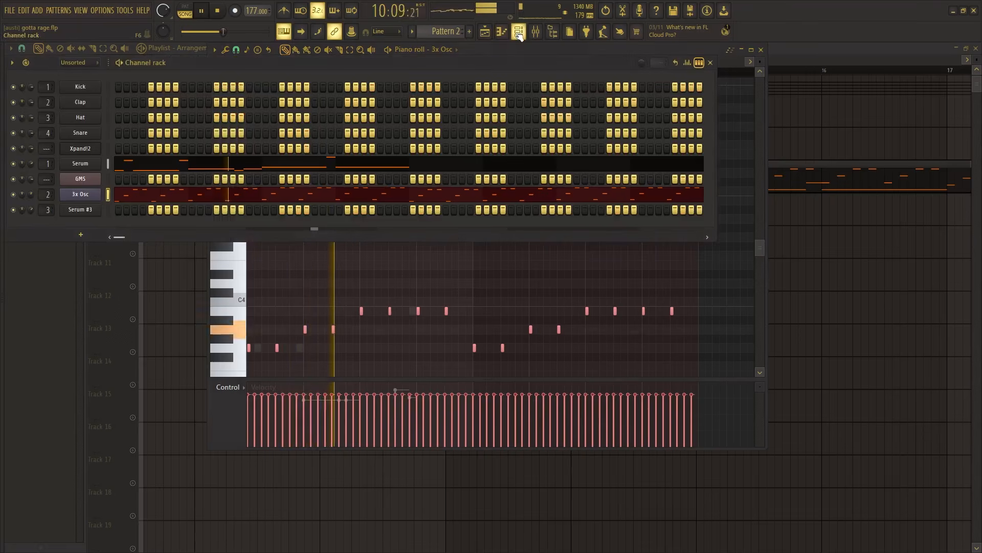
{"action": "left_click", "coordinate": [88, 197]}
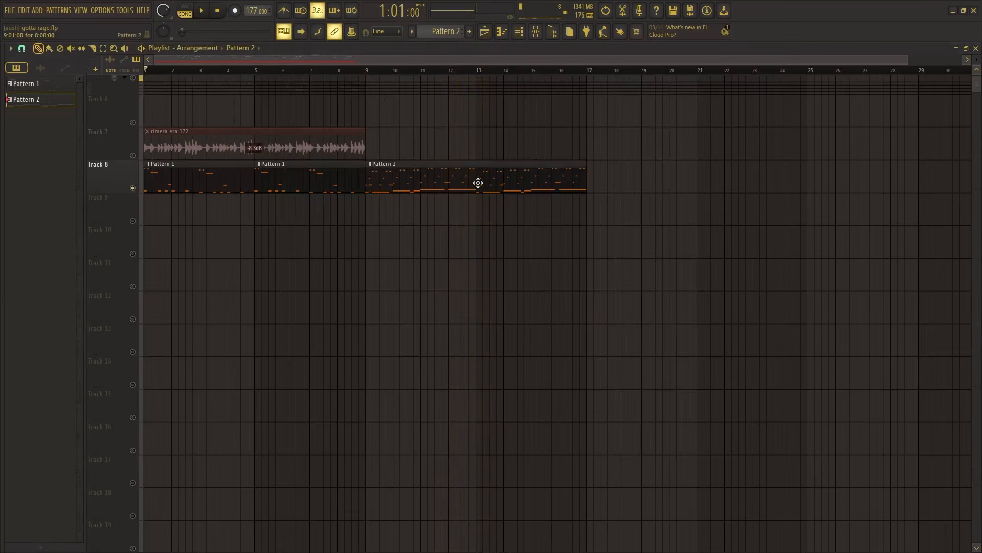
- Listen to the full arrangement from bar 1 into the Pattern 2 section with the arpeggio
{"action": "scroll", "coordinate": [268, 256], "scroll_direction": "up", "scroll_amount": 4}
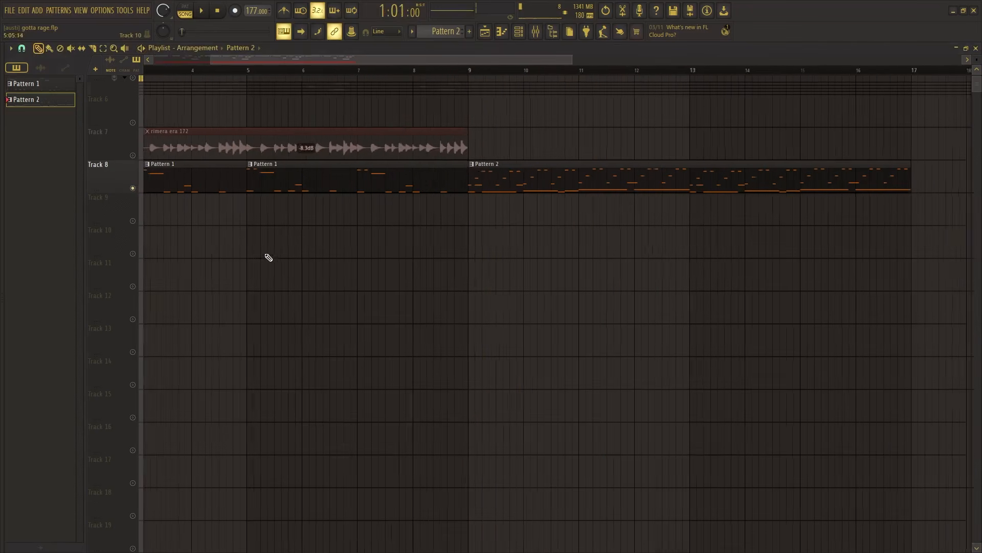
{"action": "left_click_drag", "start_coordinate": [327, 58], "coordinate": [170, 63]}
{"action": "key", "text": "space"}
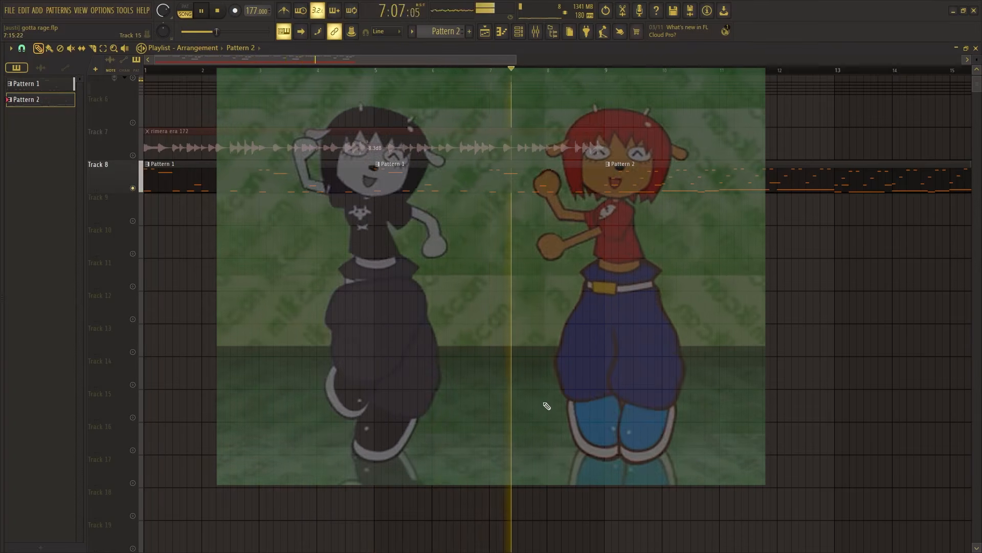
{"action": "scroll", "coordinate": [528, 406], "scroll_direction": "down", "scroll_amount": 1}
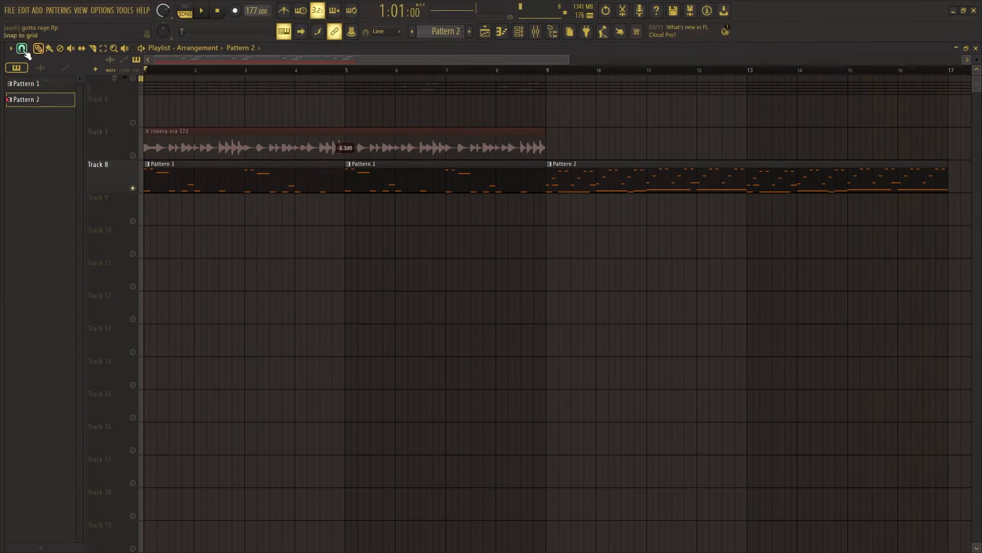
- Adjust the playlist snap and place a second rimera era 172 drum loop clip on Track 7 at bar 9
{"action": "left_click", "coordinate": [22, 49]}
{"action": "left_click", "coordinate": [33, 153]}
{"action": "left_click", "coordinate": [412, 133]}
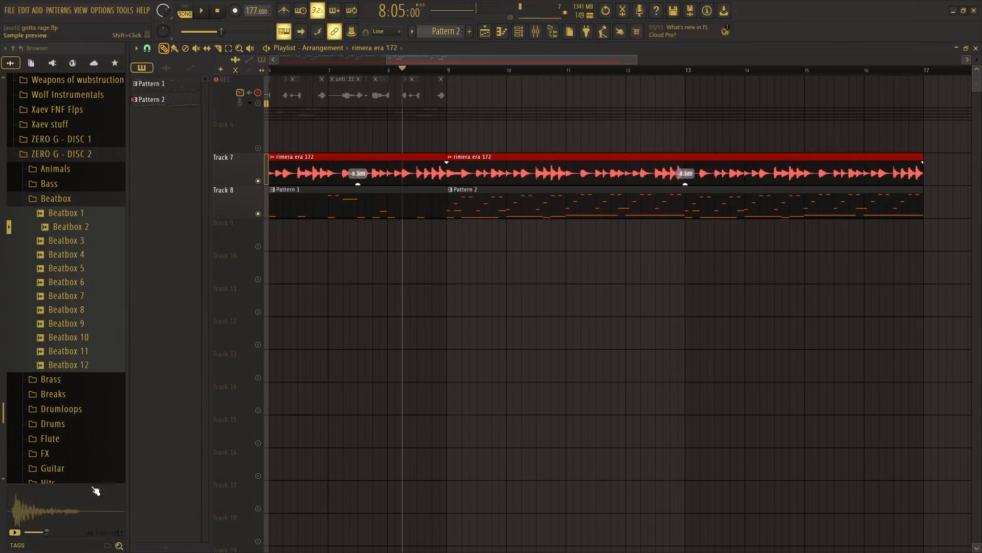
- Place Break 4 from the ZERO G - DISC 2 Breaks folder on Track 10 before bar 9 and low-cut Insert 6 with Fruity Parametric EQ 2
{"action": "scroll", "coordinate": [78, 371], "scroll_direction": "down", "scroll_amount": 5}
{"action": "scroll", "coordinate": [56, 353], "scroll_direction": "up", "scroll_amount": 8}
{"action": "left_click", "coordinate": [49, 284]}
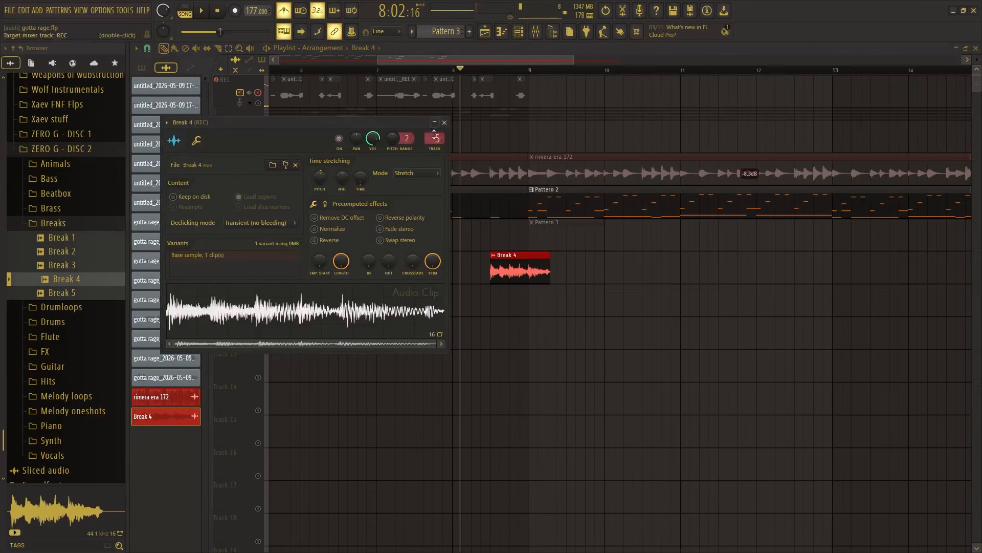
{"action": "left_click", "coordinate": [537, 31]}
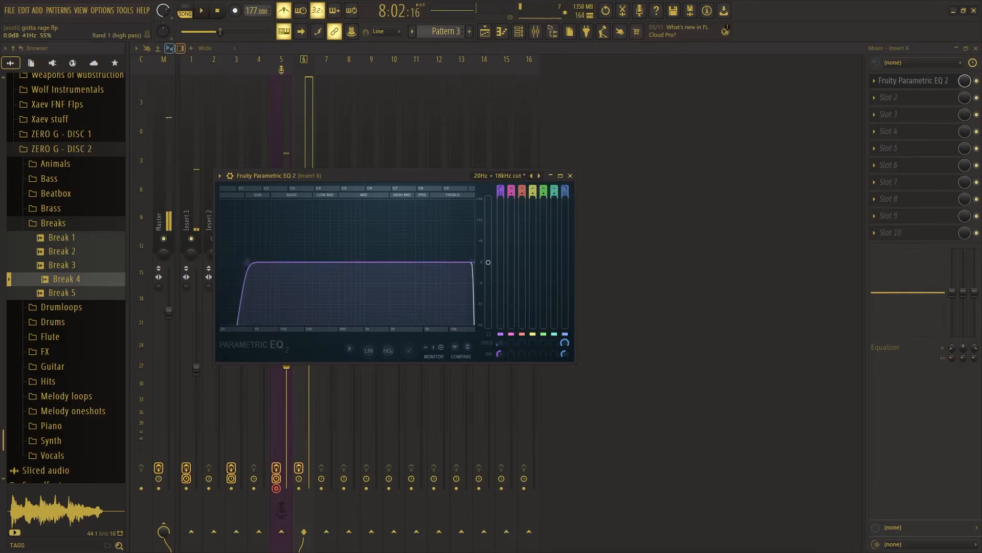
{"action": "key", "text": "space"}
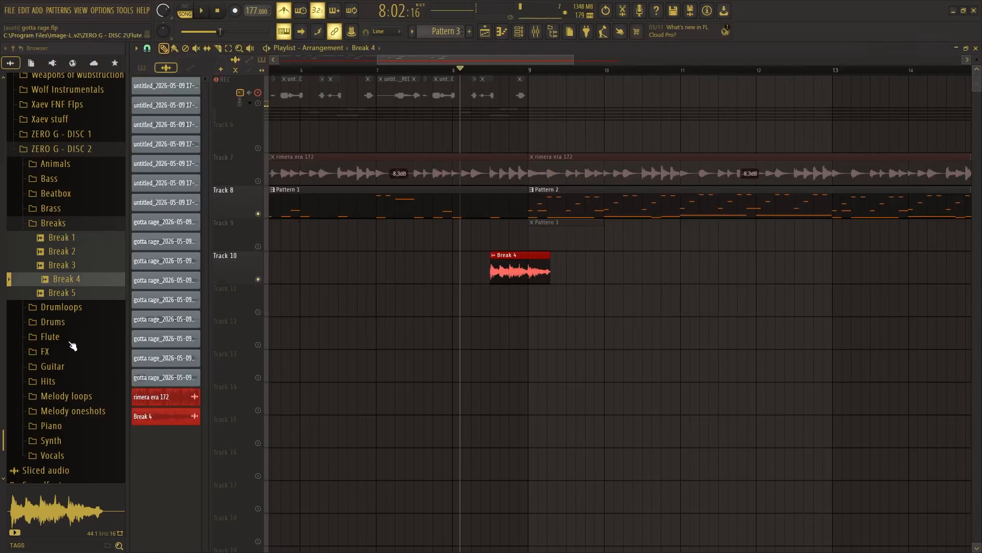
- Try Beatbox 10 from the Beatbox folder on Track 11 beneath the start of Break 4 and open its channel settings
{"action": "scroll", "coordinate": [74, 360], "scroll_direction": "up", "scroll_amount": 2}
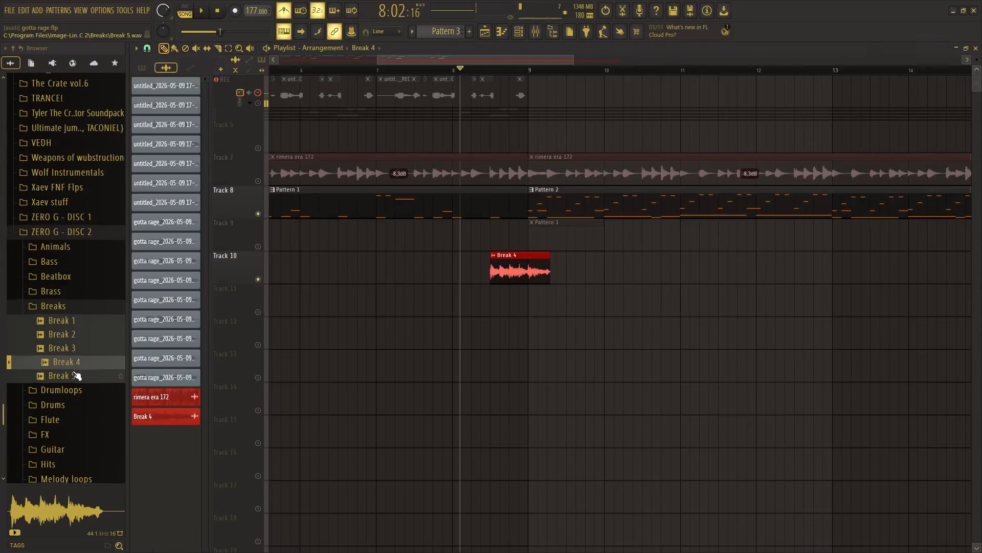
{"action": "left_click", "coordinate": [60, 306]}
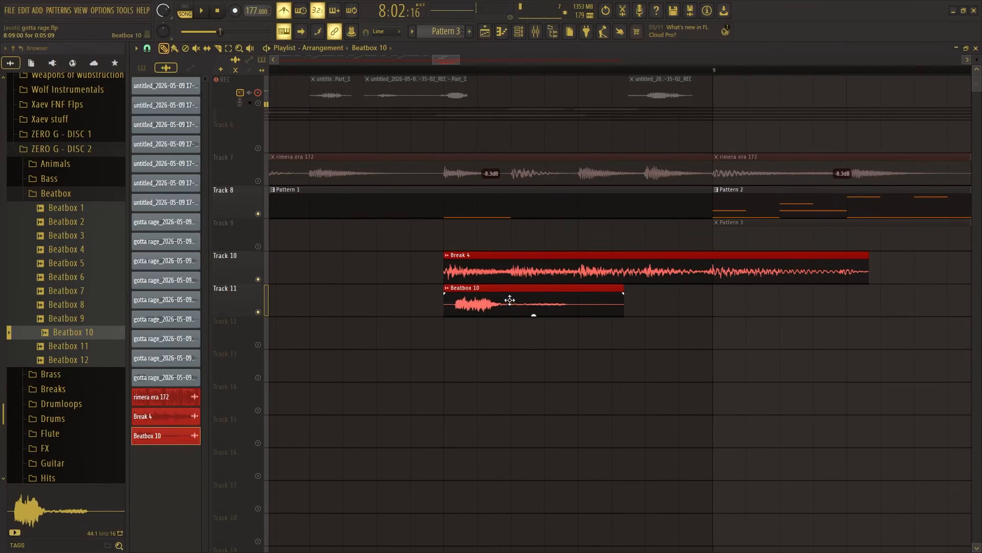
{"action": "double_click", "coordinate": [509, 300]}
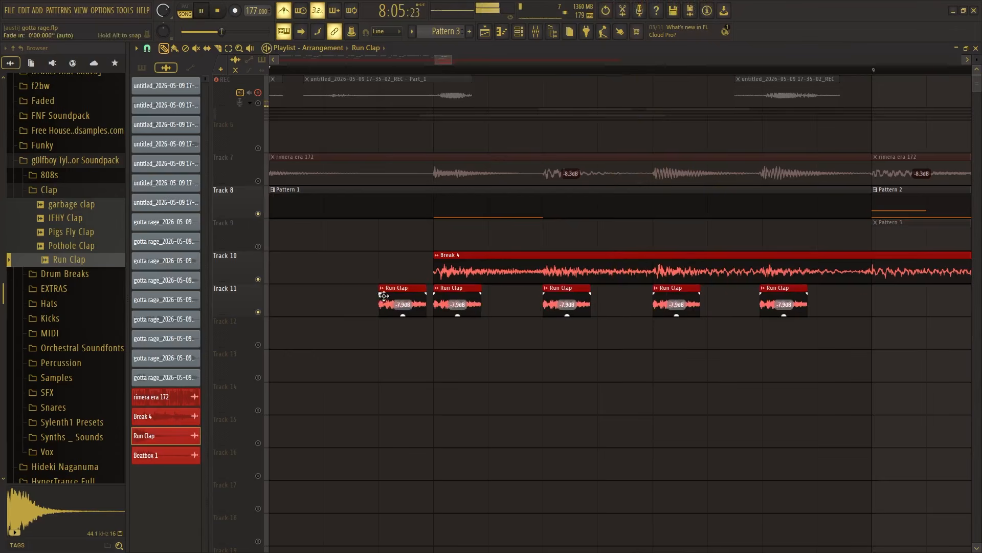
- Shorten the first Run Clap clip on Track 11, position it just before the start of Break 4, and play the fill
{"action": "left_click_drag", "start_coordinate": [390, 297], "coordinate": [421, 290]}
{"action": "scroll", "coordinate": [426, 295], "scroll_direction": "down", "scroll_amount": 4}
{"action": "scroll", "coordinate": [476, 302], "scroll_direction": "up", "scroll_amount": 3}
{"action": "key", "text": "space"}
{"action": "key", "text": "space"}
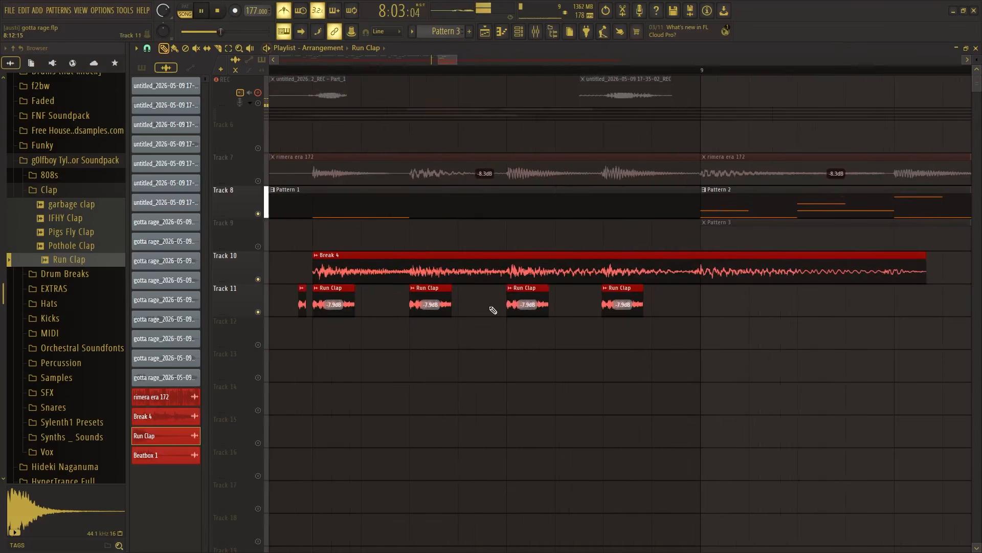
- Mute Track 8 and delete the Break 4 clip from Track 10, keeping the Run Clap clips
{"action": "scroll", "coordinate": [364, 392], "scroll_direction": "down", "scroll_amount": 3}
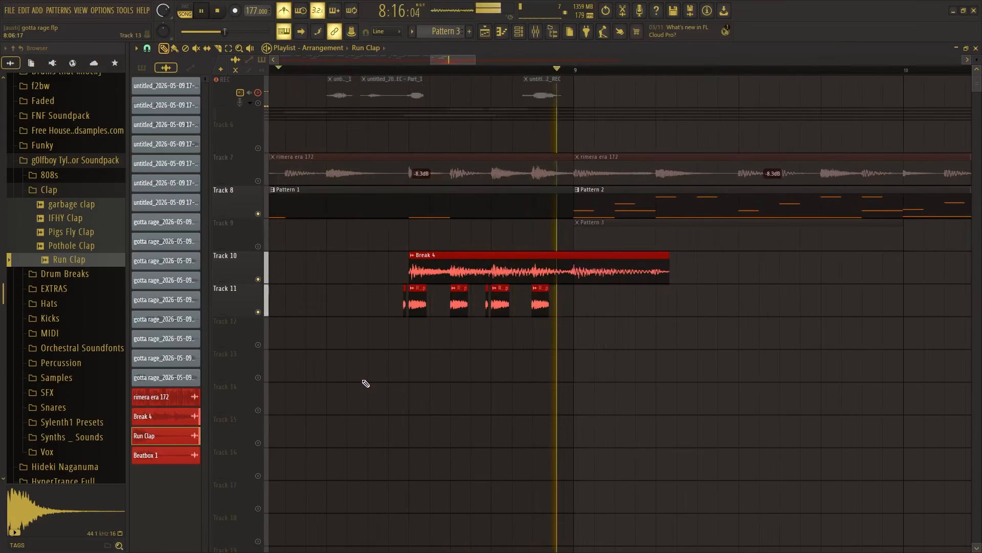
{"action": "left_click", "coordinate": [258, 214]}
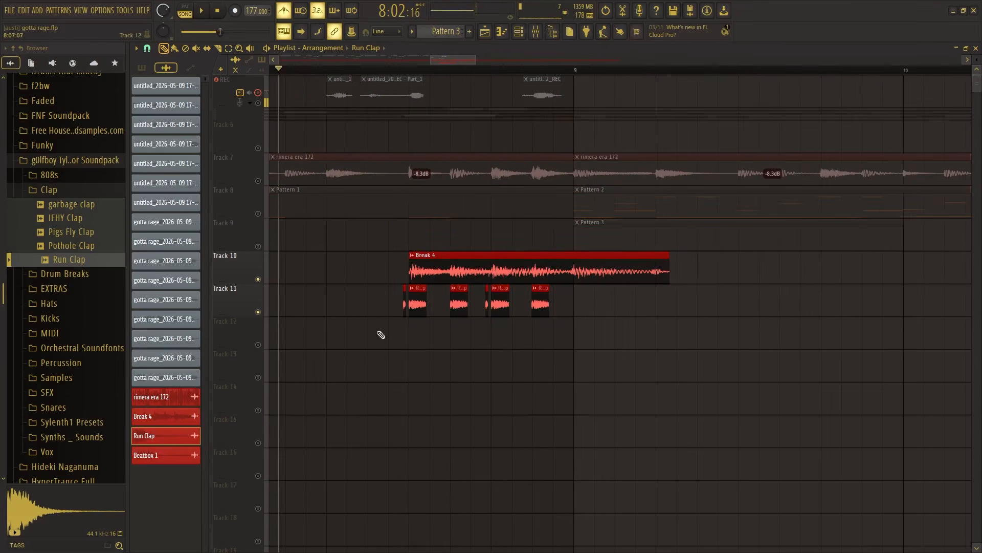
{"action": "right_click", "coordinate": [434, 272]}
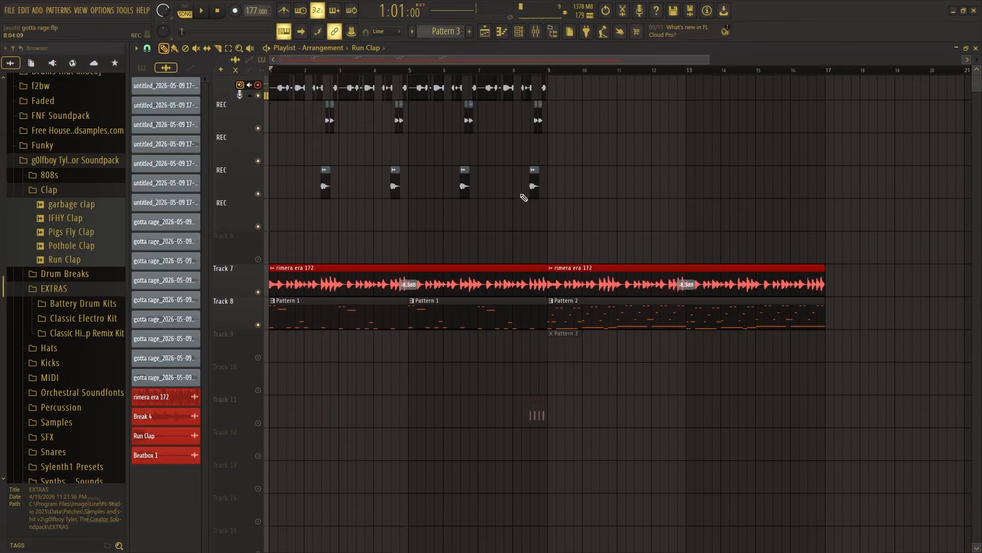
- Select and delete all recorded vocal clips on the REC tracks, and play the arrangement from bar 1
{"action": "scroll", "coordinate": [311, 142], "scroll_direction": "up", "scroll_amount": 1}
{"action": "left_click_drag", "start_coordinate": [659, 225], "coordinate": [269, 77]}
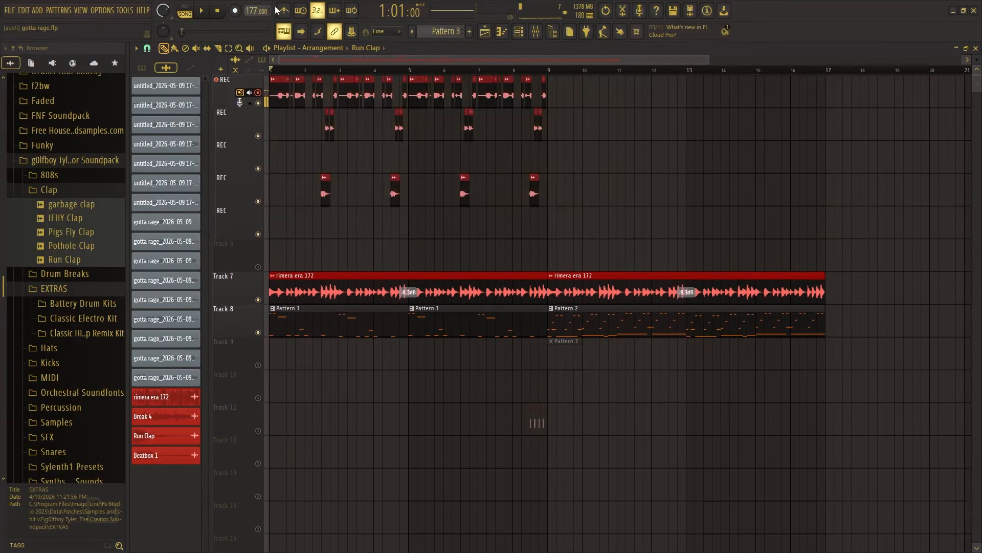
{"action": "key", "text": "Delete"}
{"action": "key", "text": "space"}
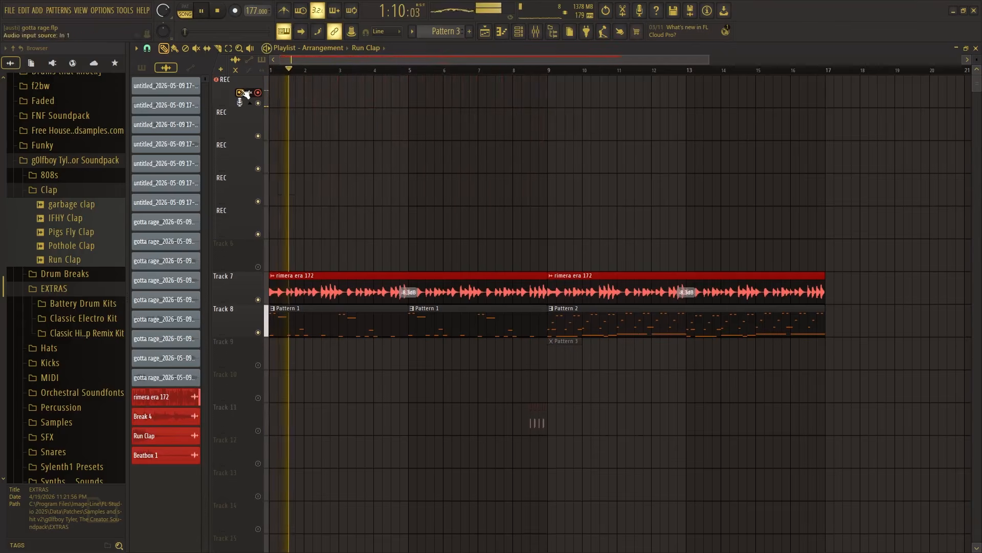
- Collapse the REC track group in the playlist and close the Tyler, The Creator Soundpack folder in the browser
{"action": "left_click", "coordinate": [253, 106]}
{"action": "scroll", "coordinate": [433, 324], "scroll_direction": "up", "scroll_amount": 1}
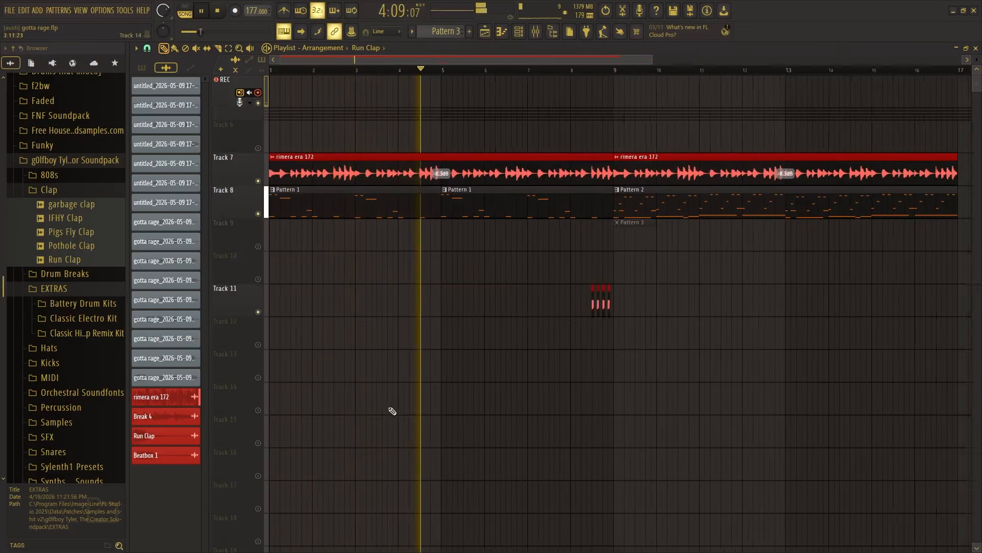
{"action": "scroll", "coordinate": [390, 410], "scroll_direction": "down", "scroll_amount": 1}
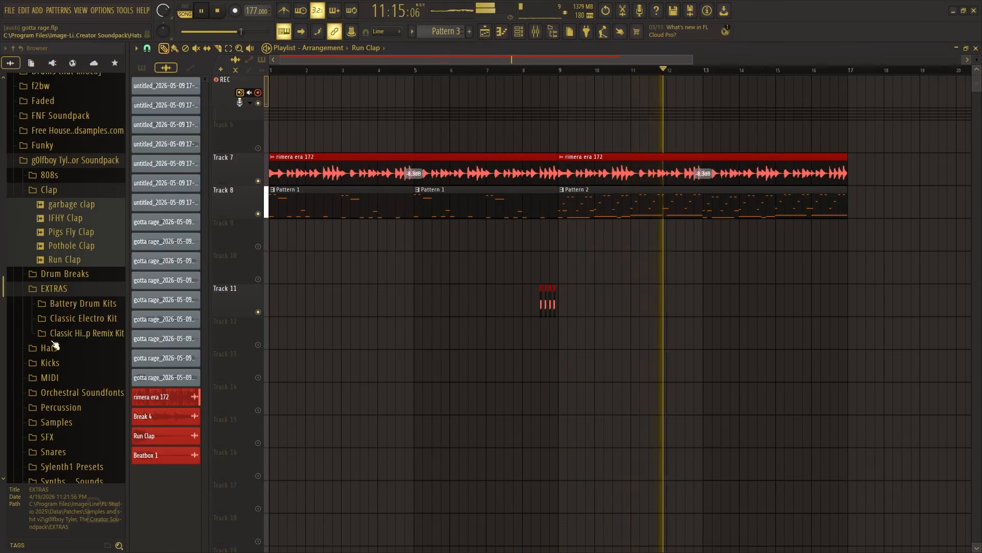
{"action": "left_click", "coordinate": [82, 159]}
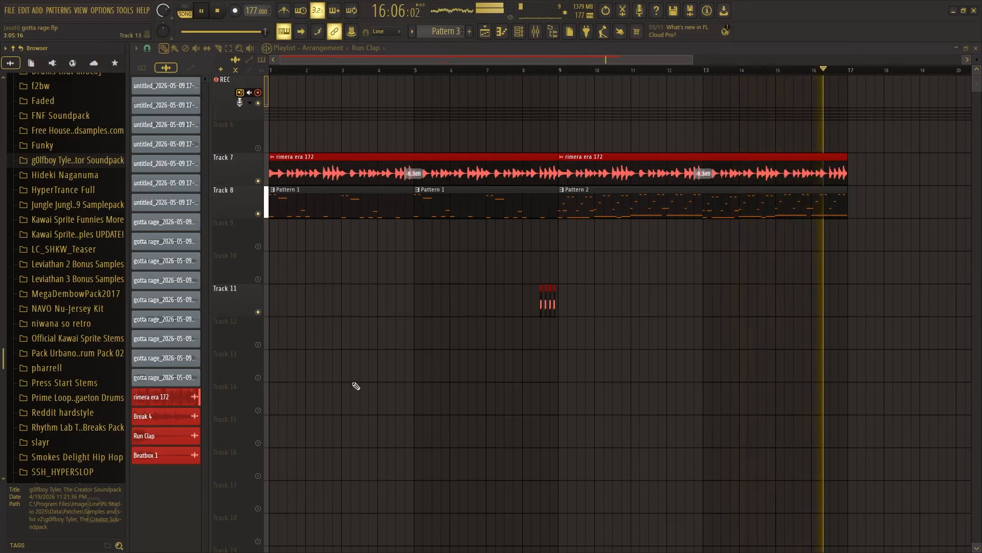
{"action": "scroll", "coordinate": [355, 386], "scroll_direction": "down", "scroll_amount": 1}
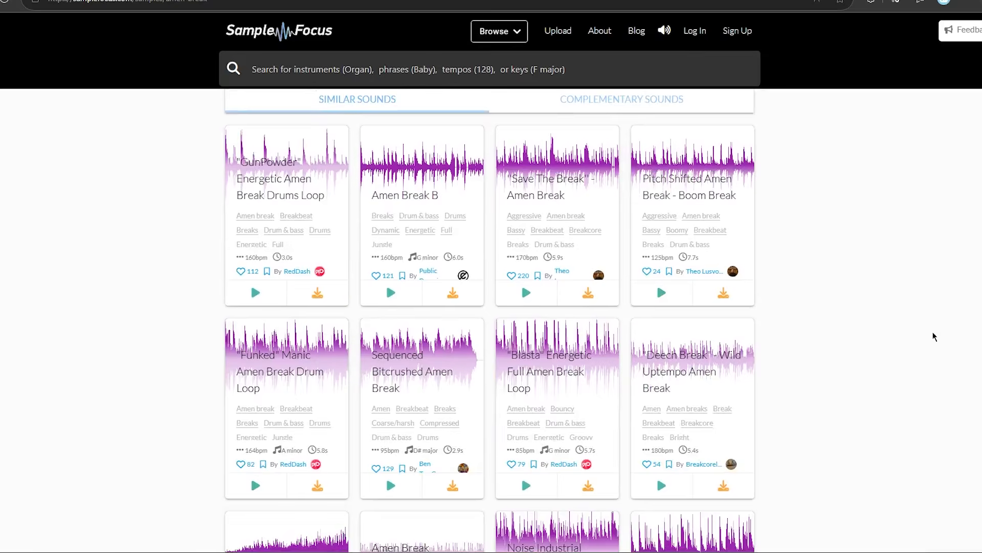
- Switch to Sample Focus and look through the Amen Break sample page and its similar sounds
{"action": "scroll", "coordinate": [932, 332], "scroll_direction": "up", "scroll_amount": 5}
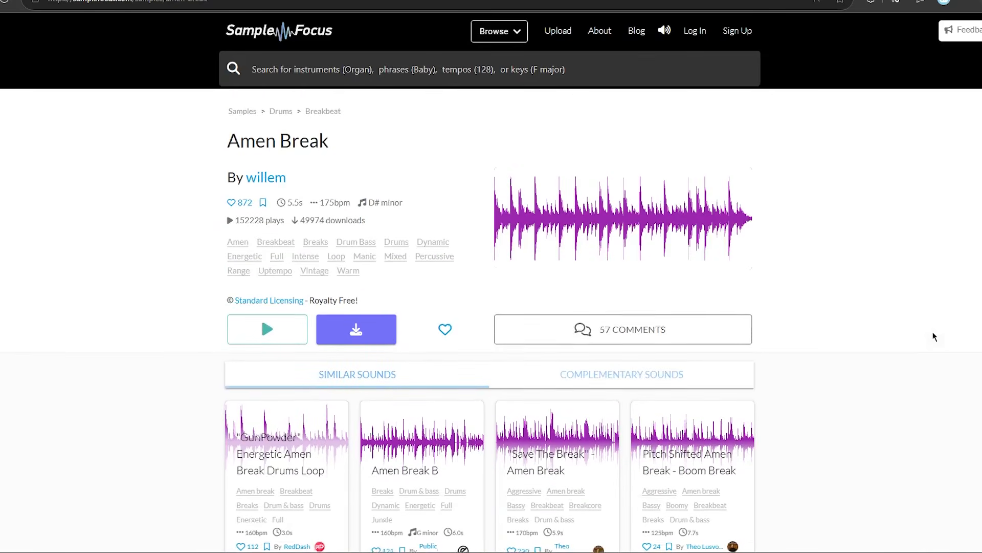
{"action": "scroll", "coordinate": [932, 332], "scroll_direction": "down", "scroll_amount": 5}
{"action": "scroll", "coordinate": [934, 336], "scroll_direction": "up", "scroll_amount": 4}
{"action": "scroll", "coordinate": [932, 335], "scroll_direction": "down", "scroll_amount": 5}
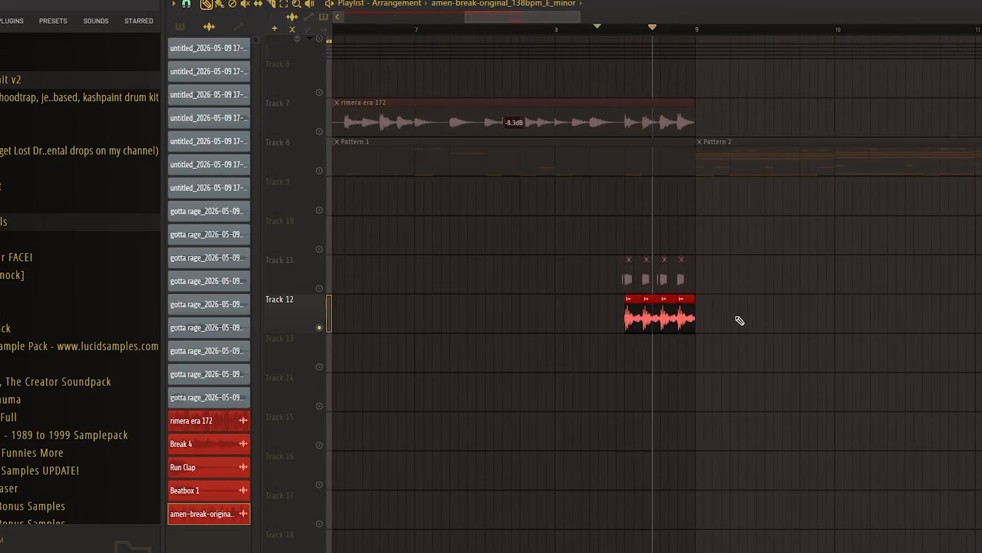
- Play the Run Clap and amen-break clips on Tracks 11 and 12 leading up to bar 9
{"action": "scroll", "coordinate": [739, 320], "scroll_direction": "up", "scroll_amount": 5}
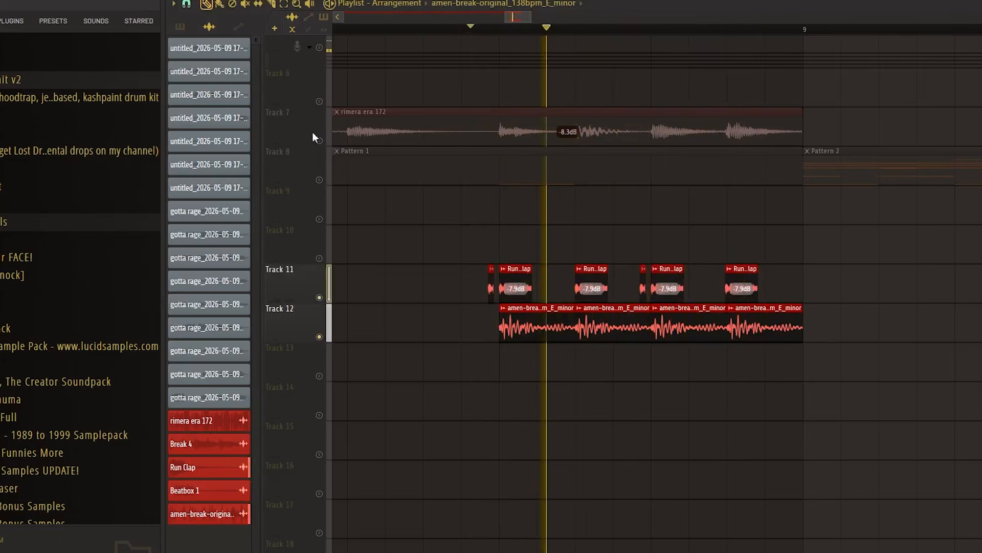
{"action": "key", "text": "space"}
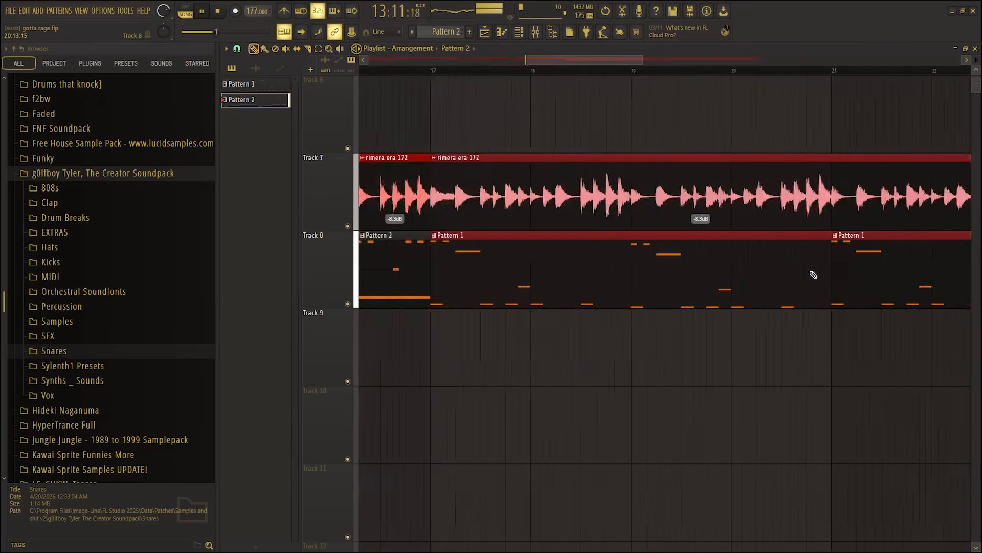
- Review the extended arrangement on Tracks 7 to 9 and turn on playlist auto-scrolling
{"action": "scroll", "coordinate": [363, 335], "scroll_direction": "up", "scroll_amount": 7}
{"action": "scroll", "coordinate": [651, 154], "scroll_direction": "down", "scroll_amount": 4}
{"action": "scroll", "coordinate": [785, 154], "scroll_direction": "down", "scroll_amount": 1}
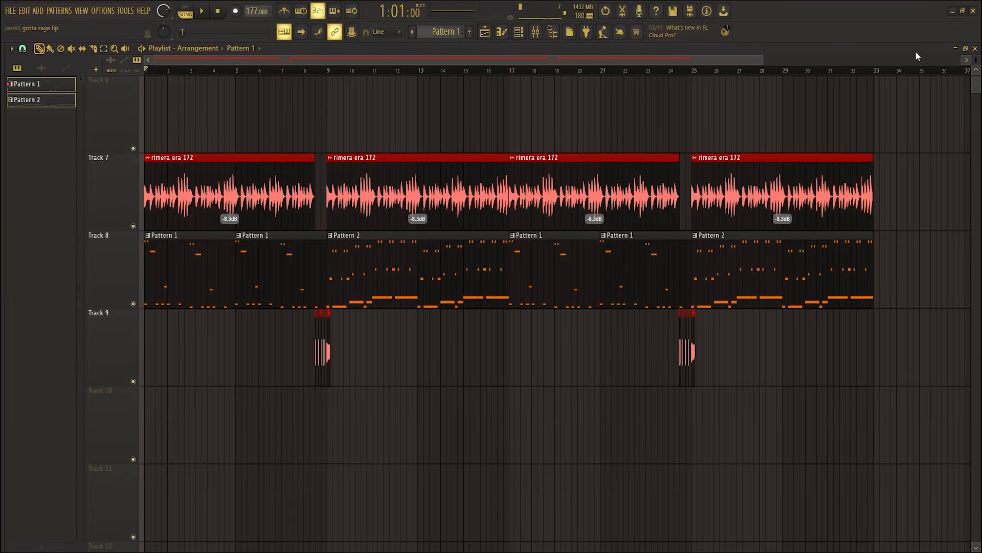
{"action": "left_click", "coordinate": [305, 32]}
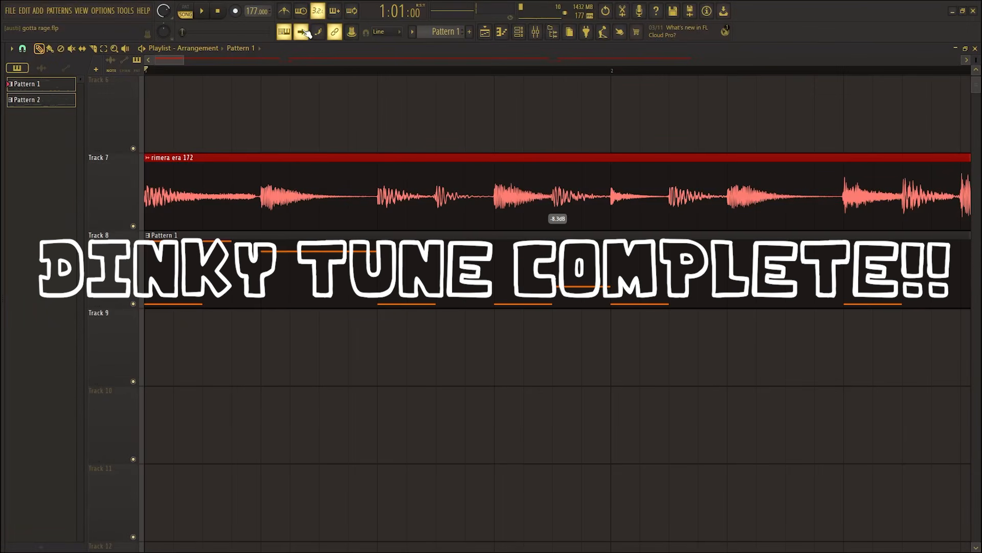
{"action": "scroll", "coordinate": [252, 210], "scroll_direction": "down", "scroll_amount": 10}
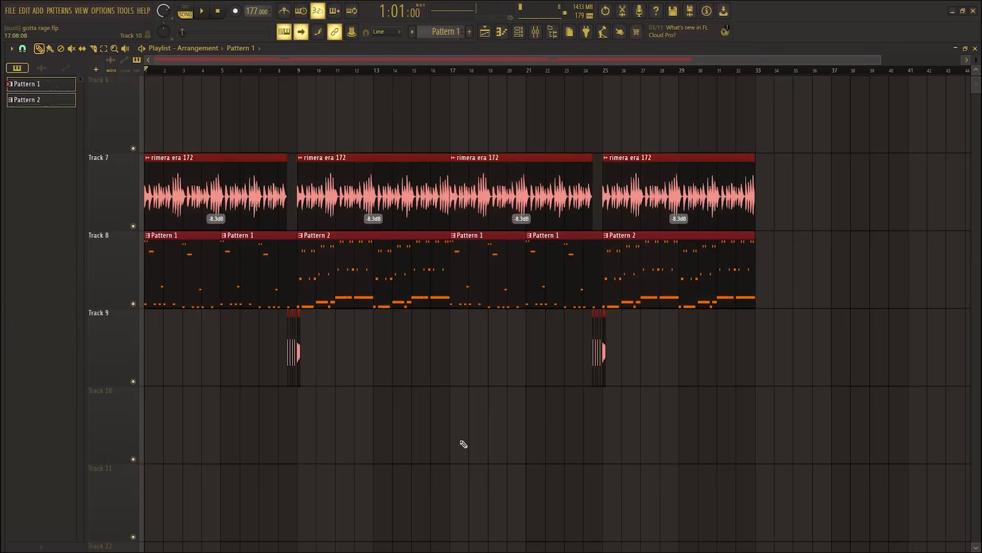
{"action": "scroll", "coordinate": [392, 371], "scroll_direction": "up", "scroll_amount": 2}
{"action": "scroll", "coordinate": [391, 371], "scroll_direction": "down", "scroll_amount": 1}
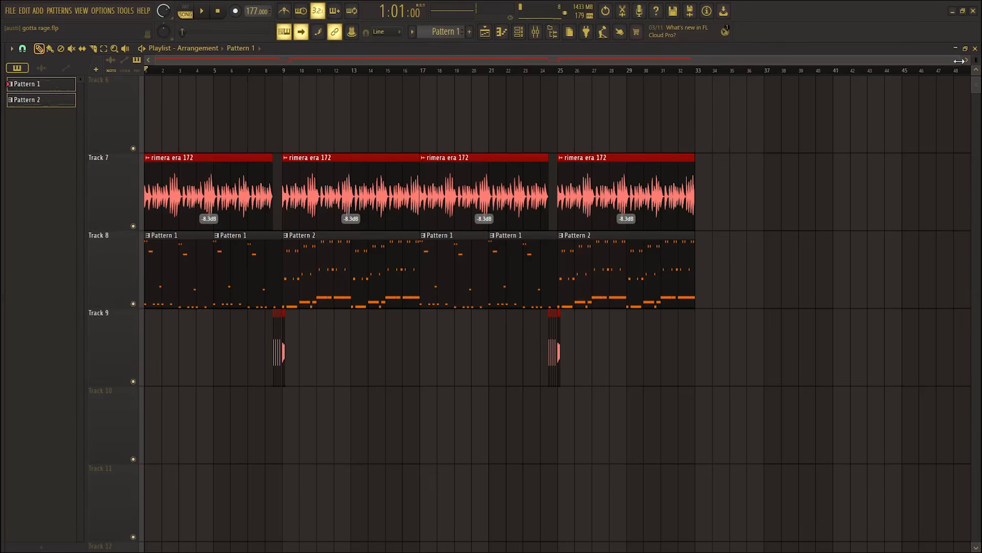
{"action": "left_click_drag", "start_coordinate": [959, 61], "coordinate": [758, 61]}
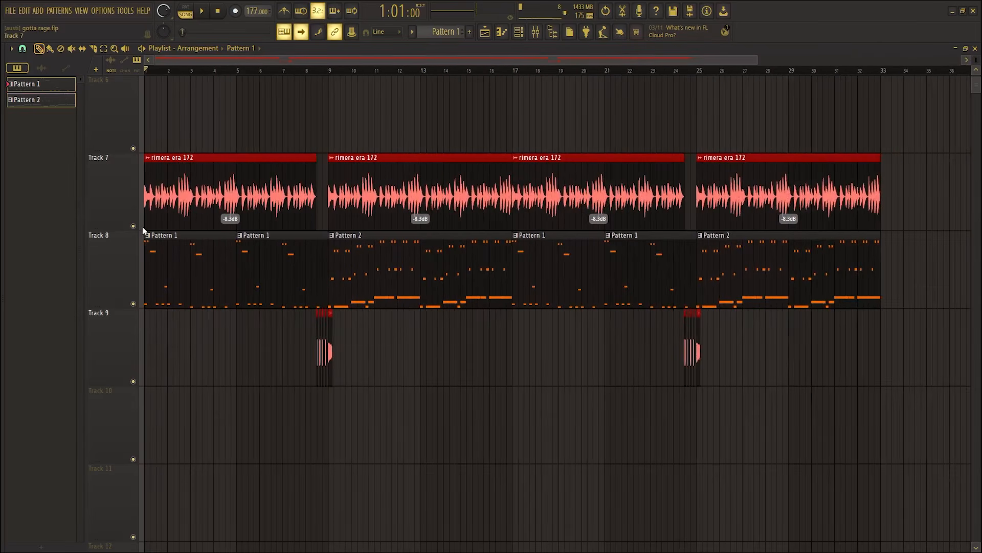